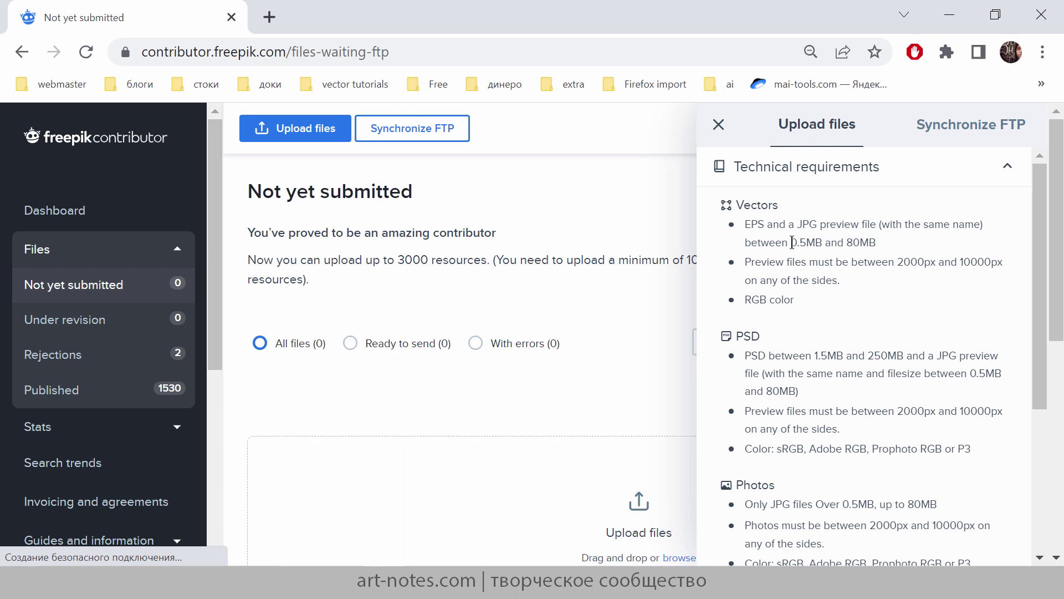
Examine the file size limits for EPS files in the technical requirements for vectors.
drag(791, 242, 822, 242)
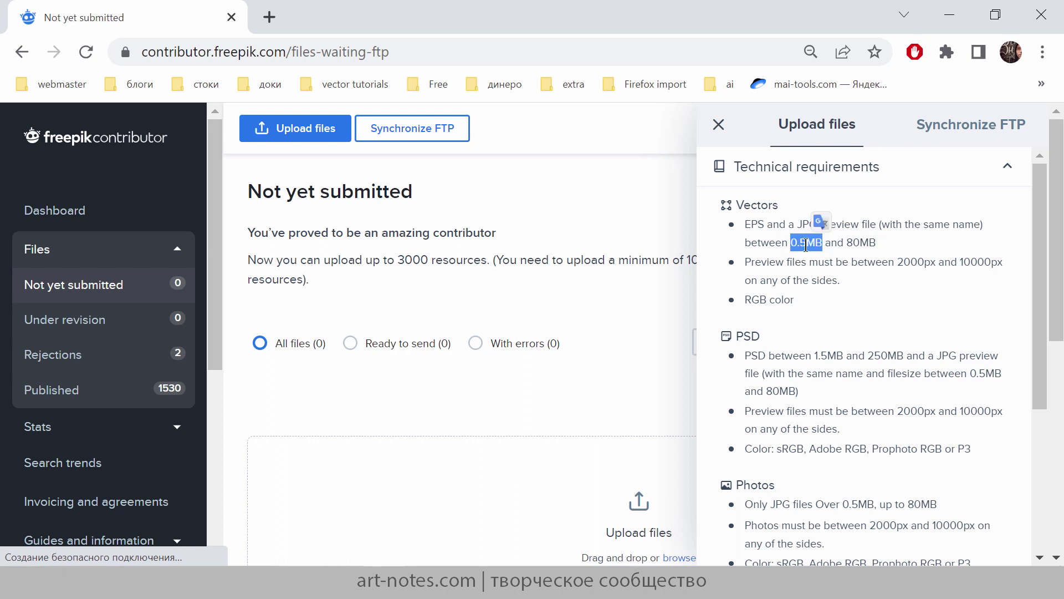
drag(746, 225, 815, 226)
click(771, 248)
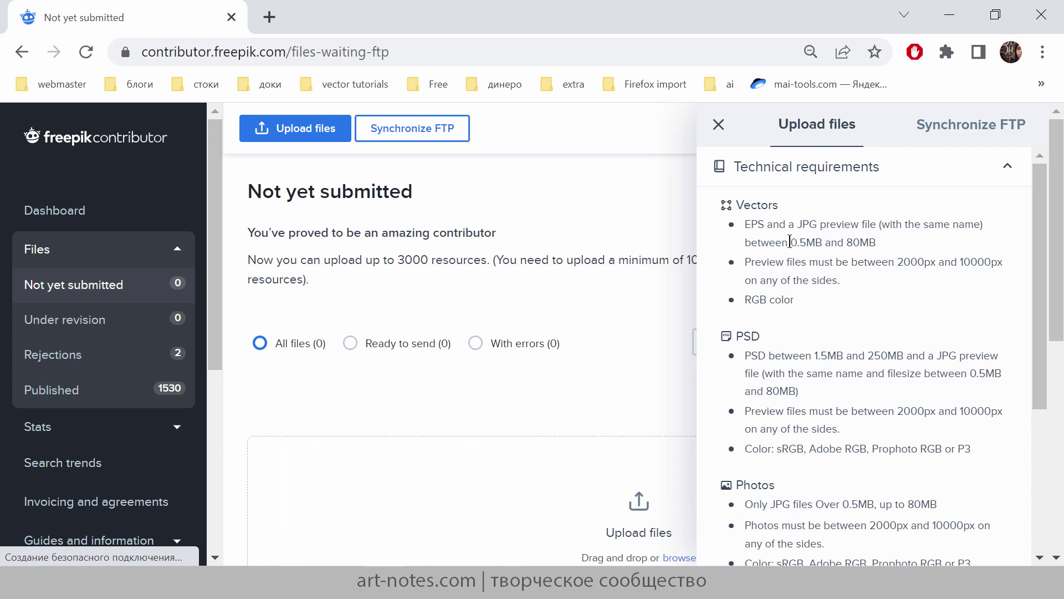
drag(789, 244, 814, 243)
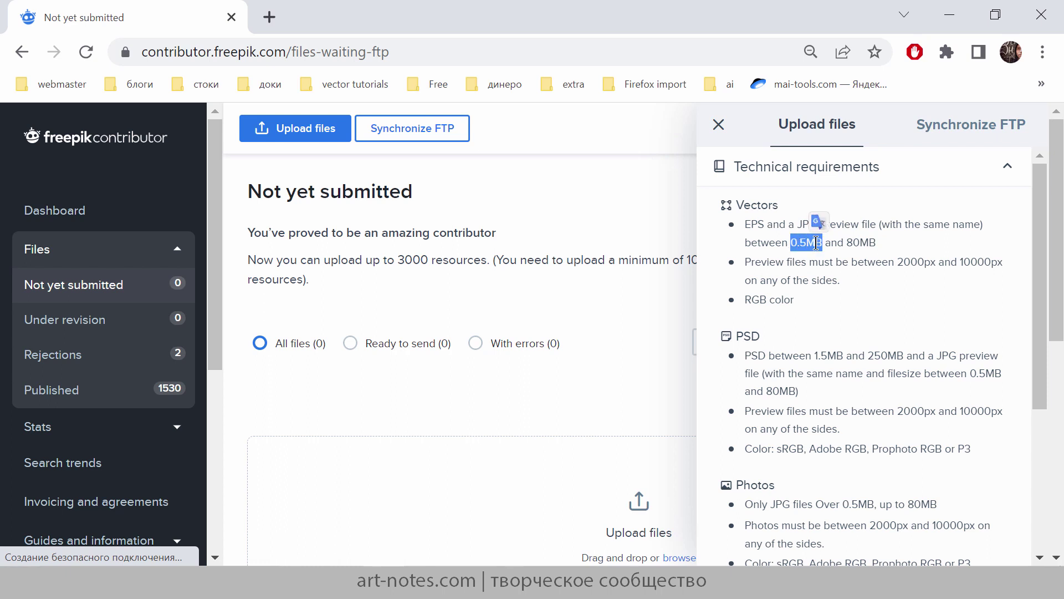
click(807, 242)
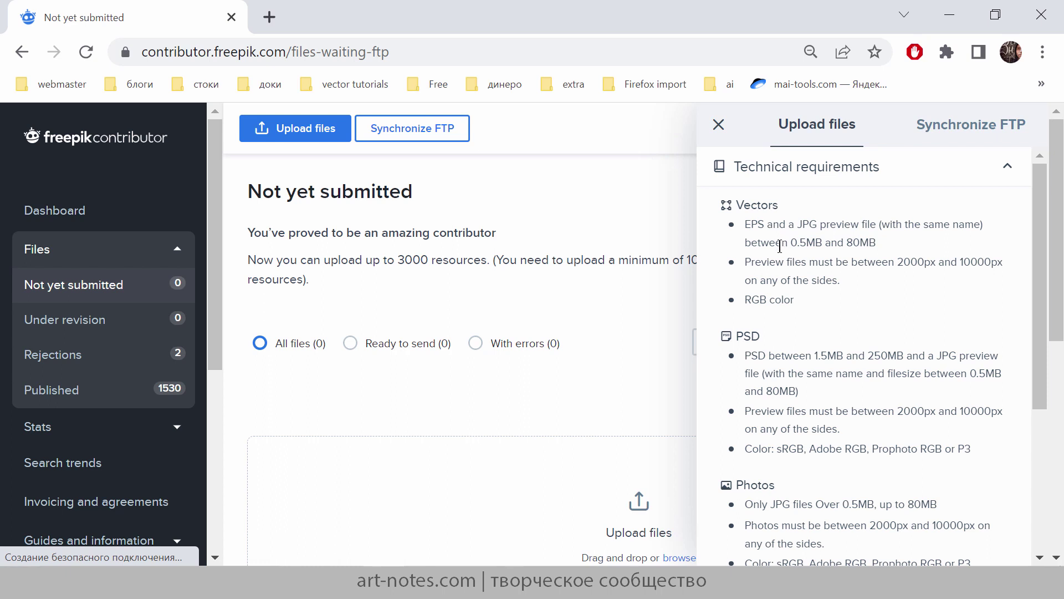
Switch to the small-eps folder, open dna-logo_02.eps in Illustrator and check the file's size in the folder.
click(92, 148)
key(alt+Tab)
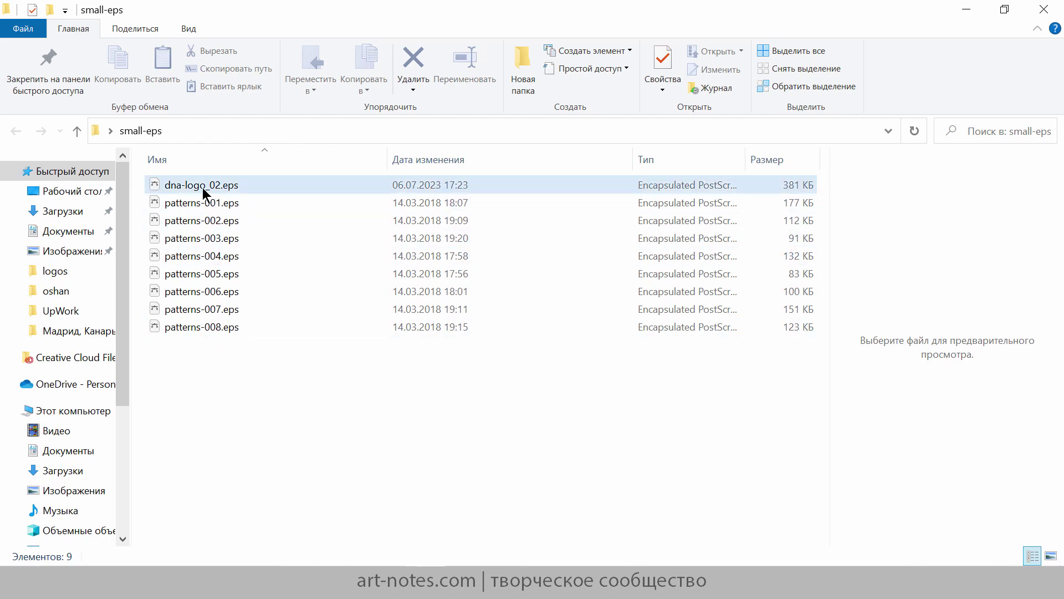
drag(203, 191, 394, 233)
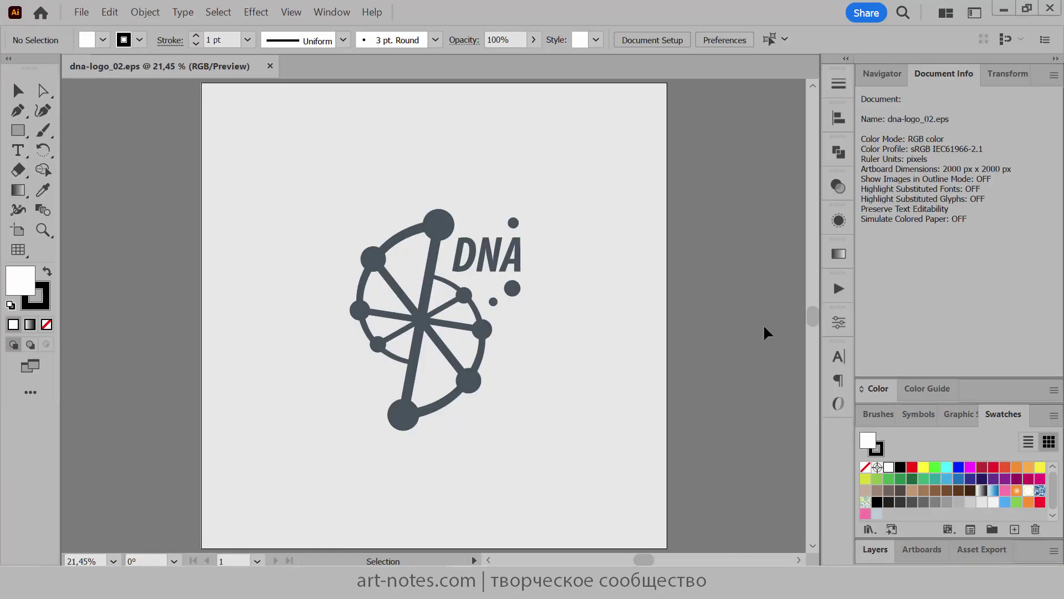
click(436, 586)
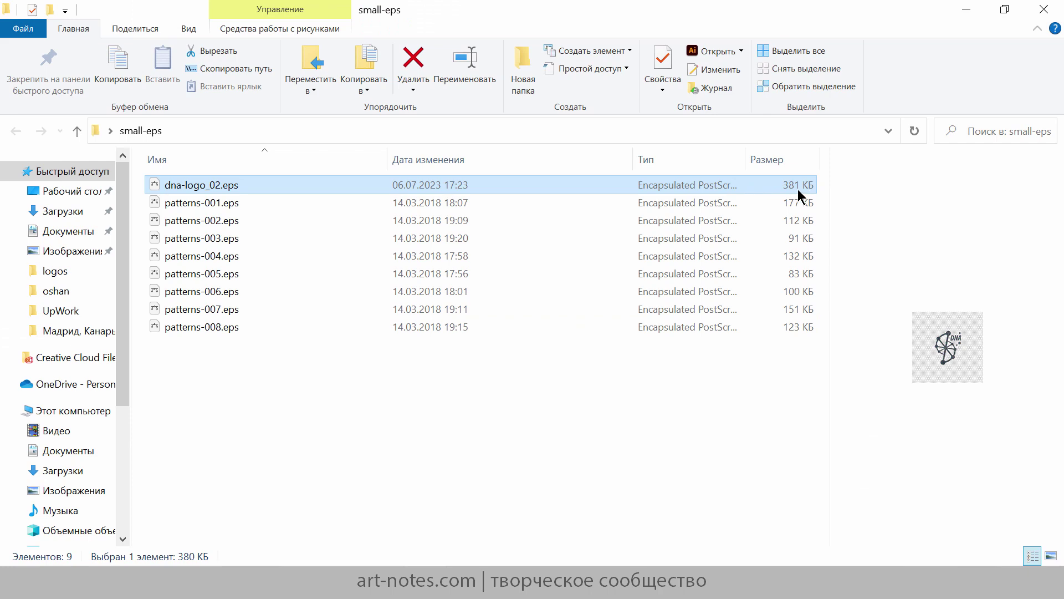
Back in Illustrator, save dna-logo_02.eps as Illustrator EPS under the same name, replacing the existing file.
click(475, 587)
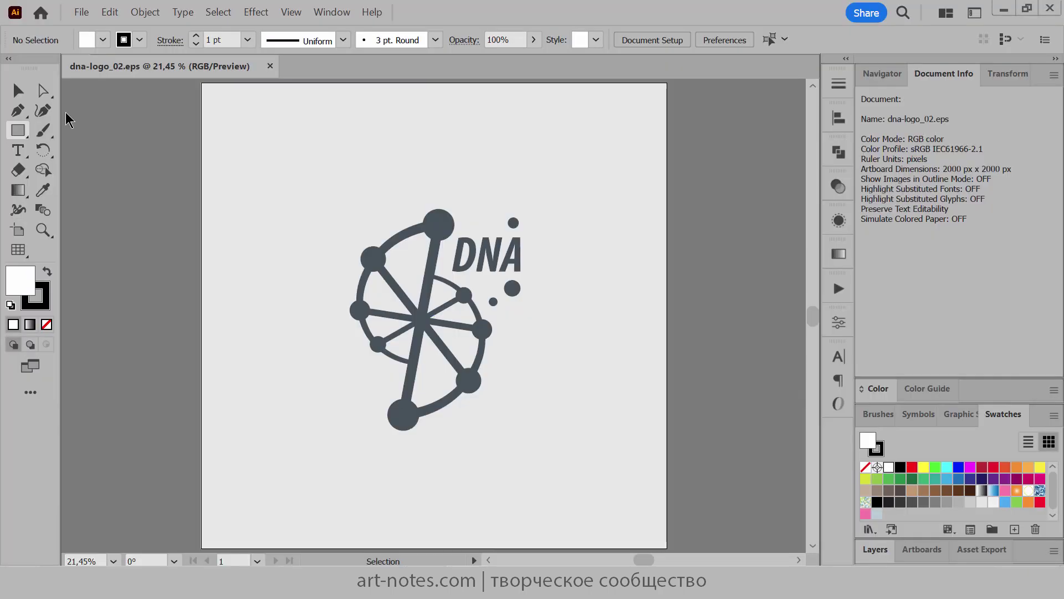
click(80, 12)
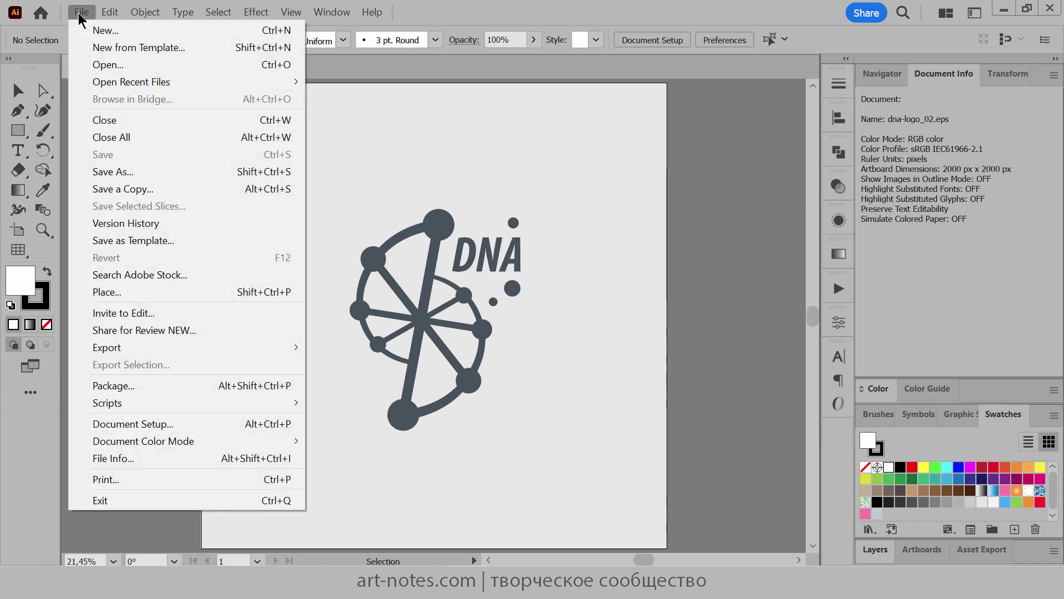
click(113, 173)
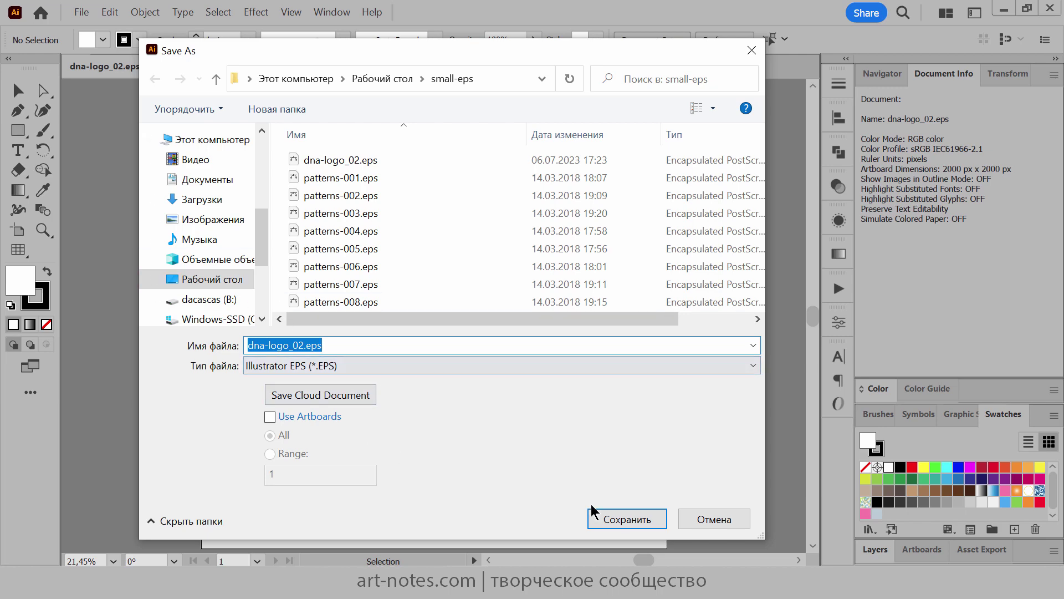
click(625, 523)
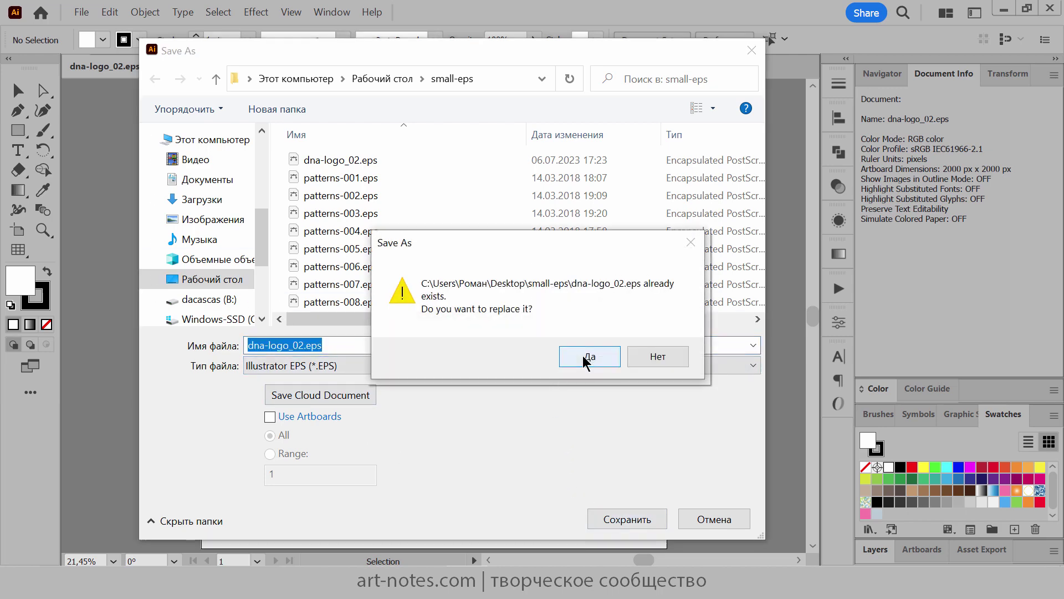
click(586, 361)
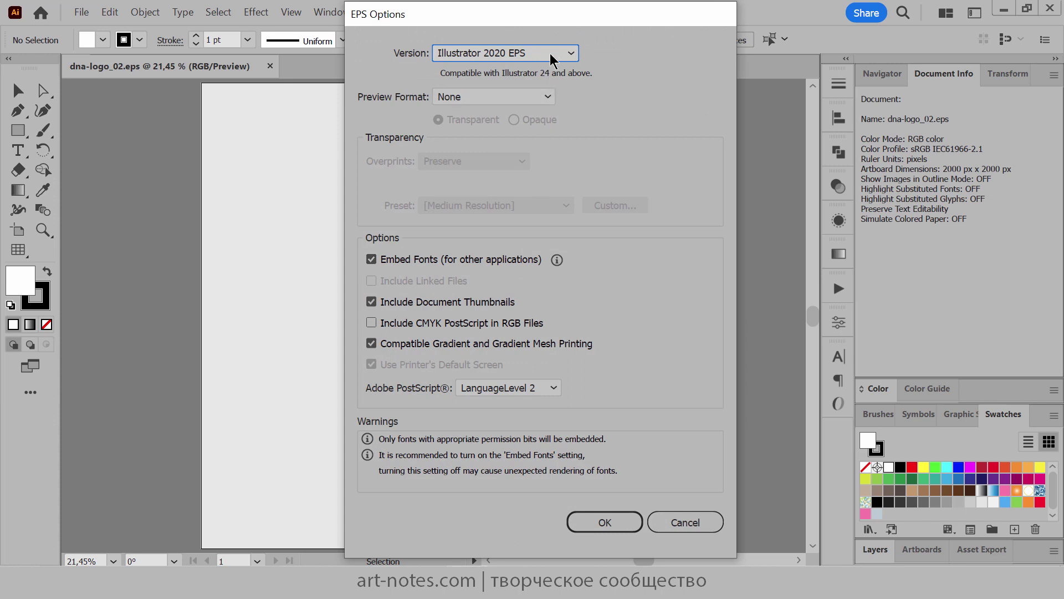
Save the logo with version Illustrator 10 EPS and preview format TIFF (8-bit Color), and check the file's size in the folder.
click(553, 55)
click(538, 240)
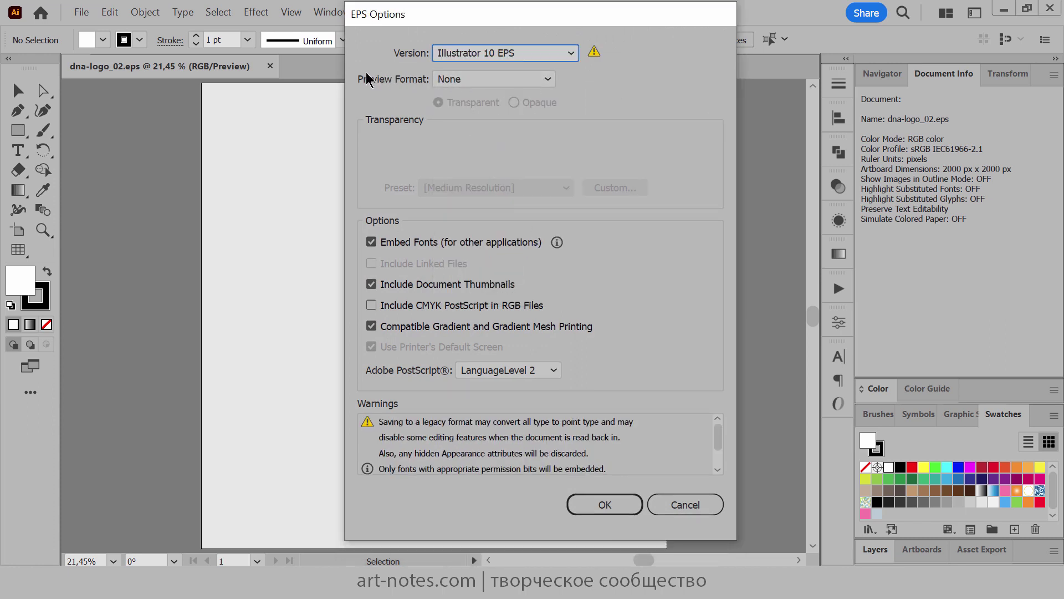
click(522, 83)
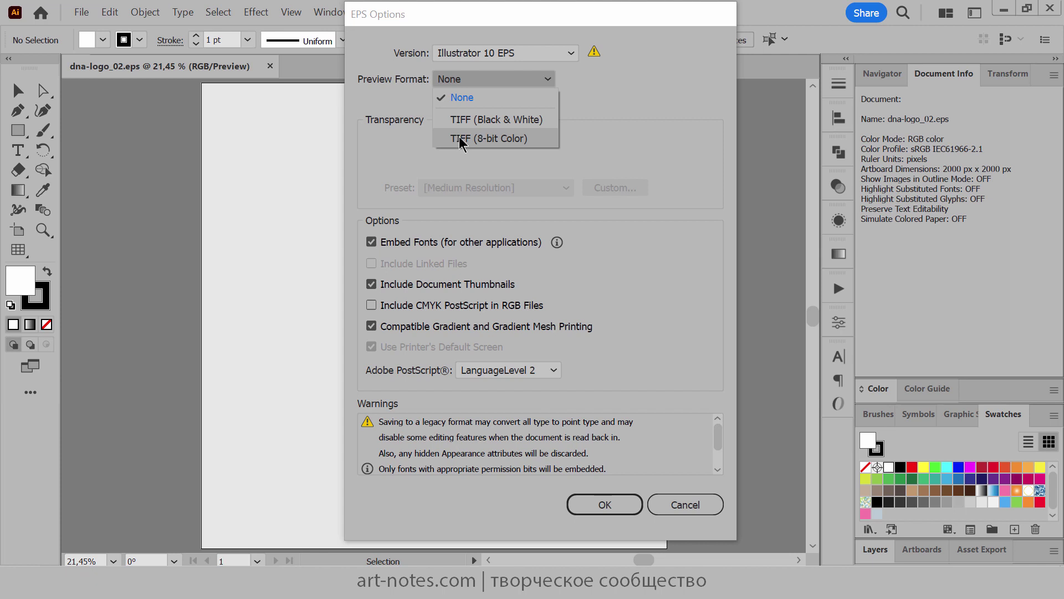
click(501, 143)
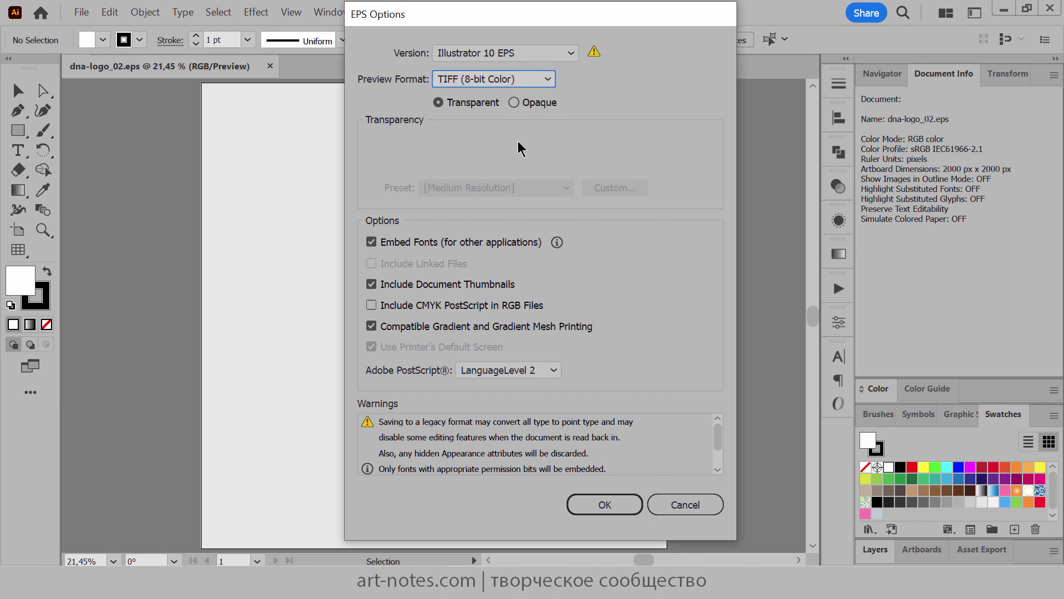
click(603, 502)
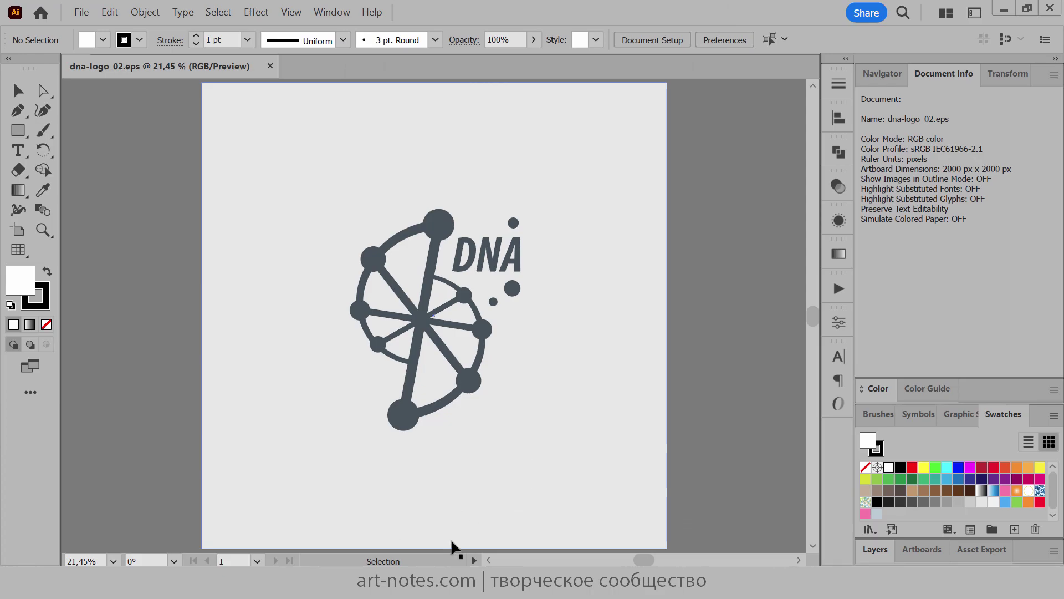
click(426, 582)
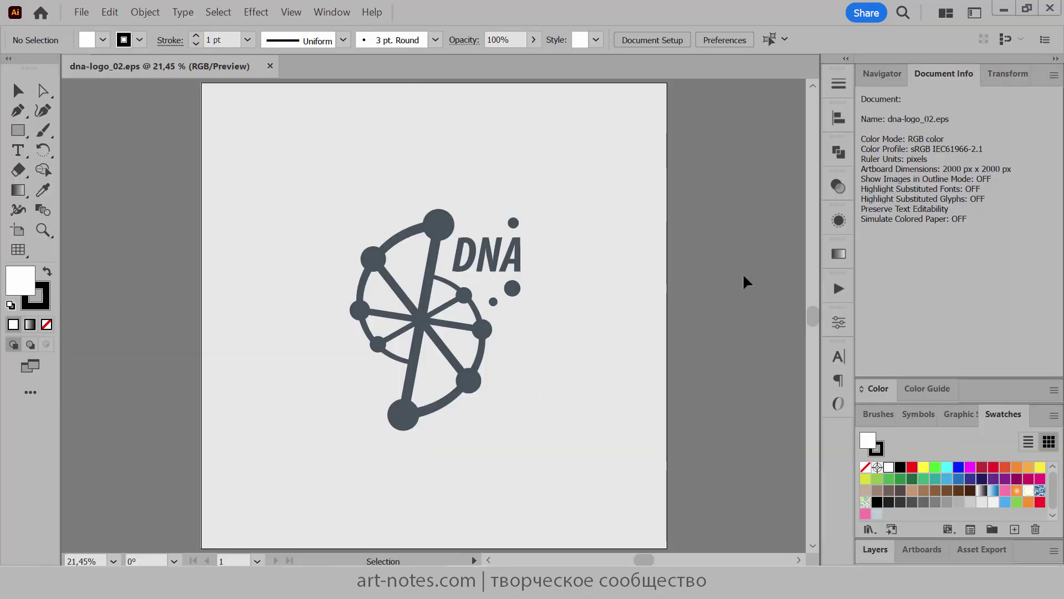
Look over the default actions and the commands available for actions, including batch processing.
click(838, 288)
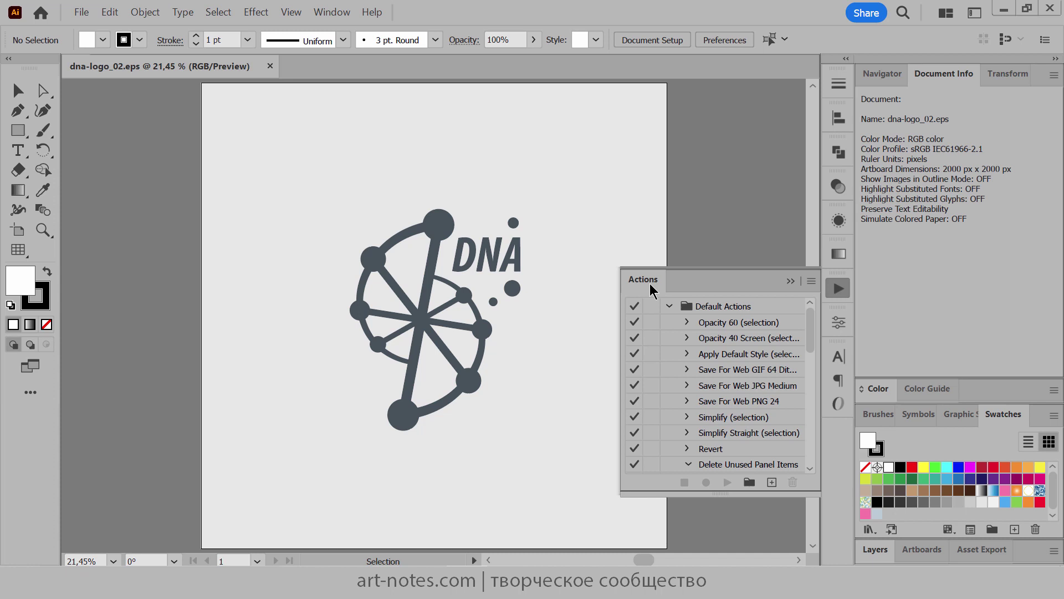
click(810, 281)
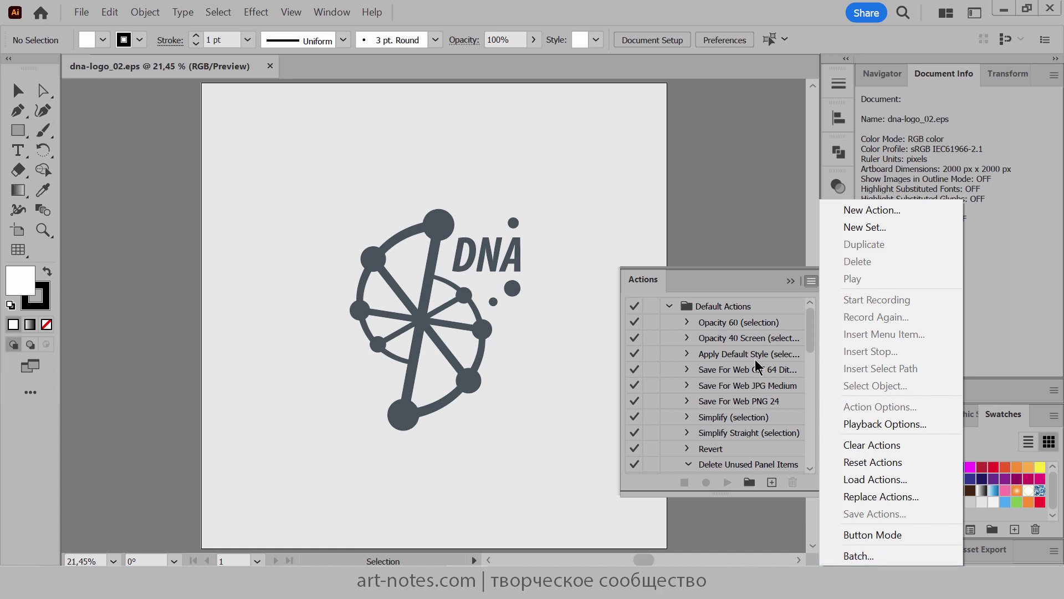
click(791, 281)
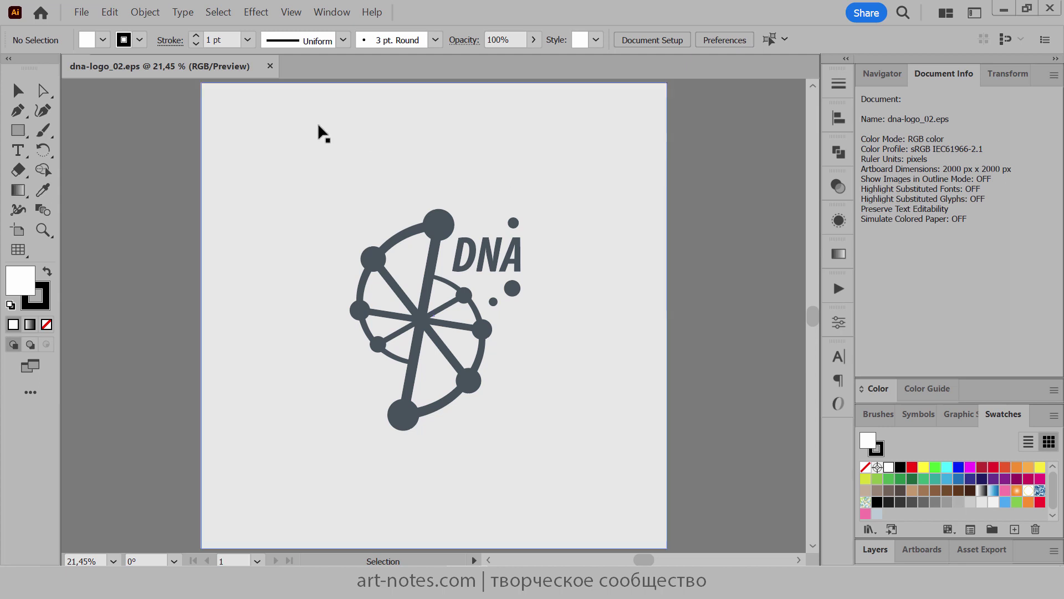
Close the logo document and open patterns-001.eps to patterns-008.eps from the small-eps folder in Illustrator.
click(271, 66)
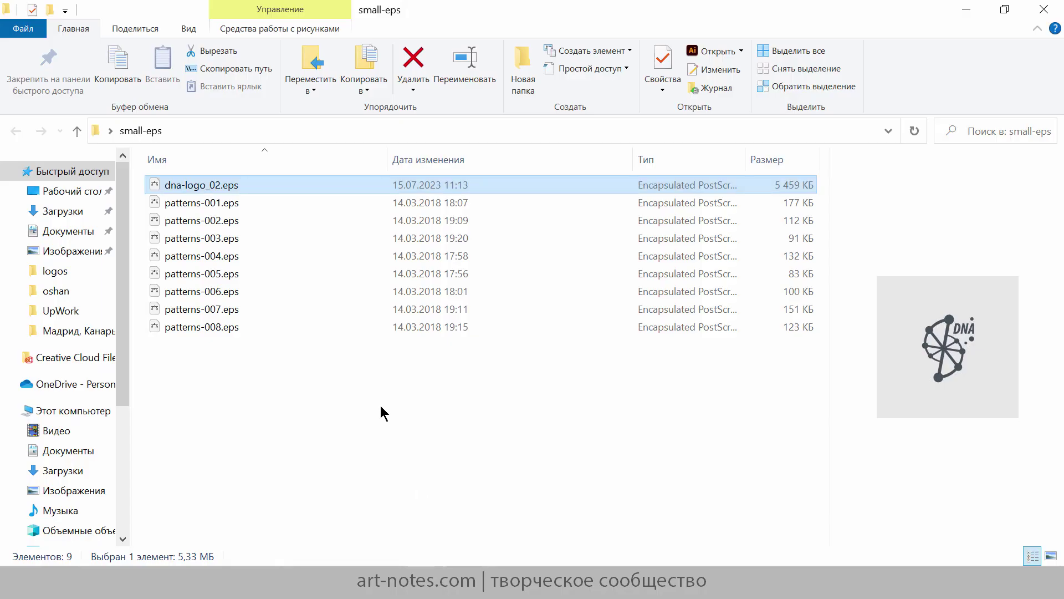
click(220, 205)
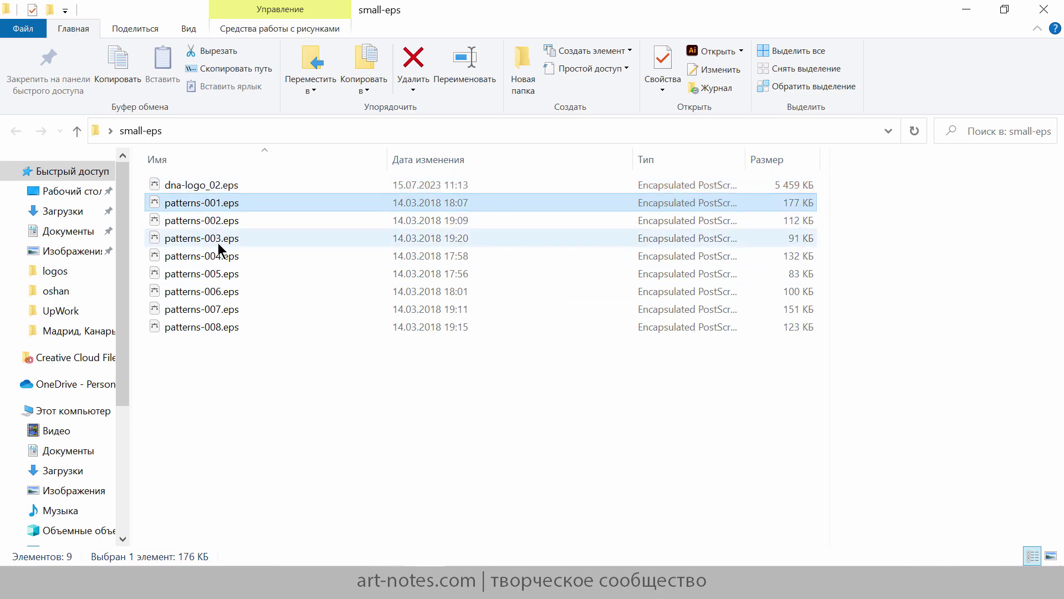
shift+click(207, 325)
drag(188, 202, 375, 338)
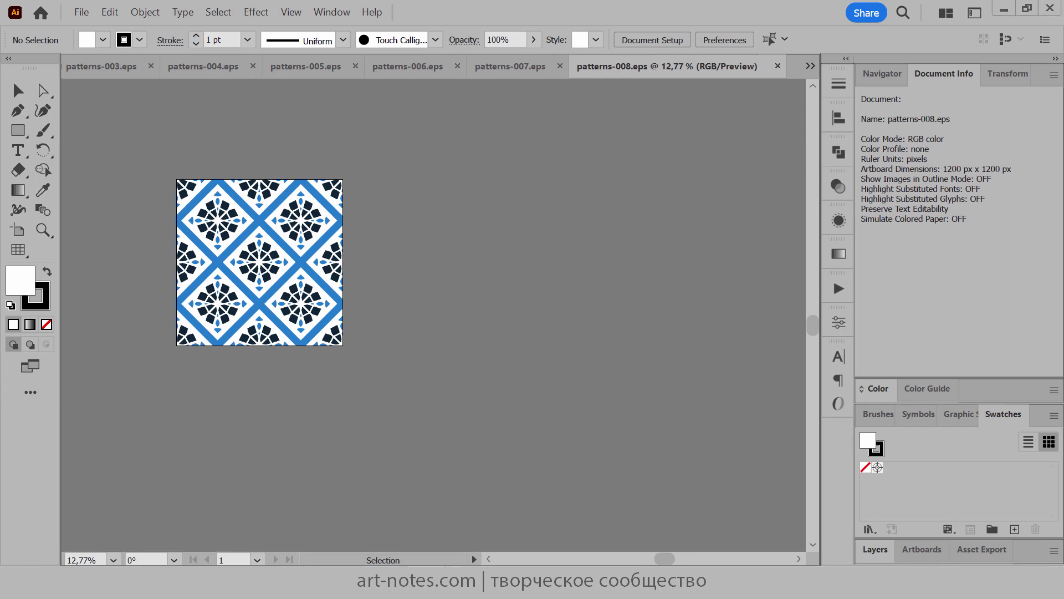
click(482, 587)
Place Swatches first in its group and open the Basic Graphics_Textures pattern swatch library.
drag(1009, 415, 890, 423)
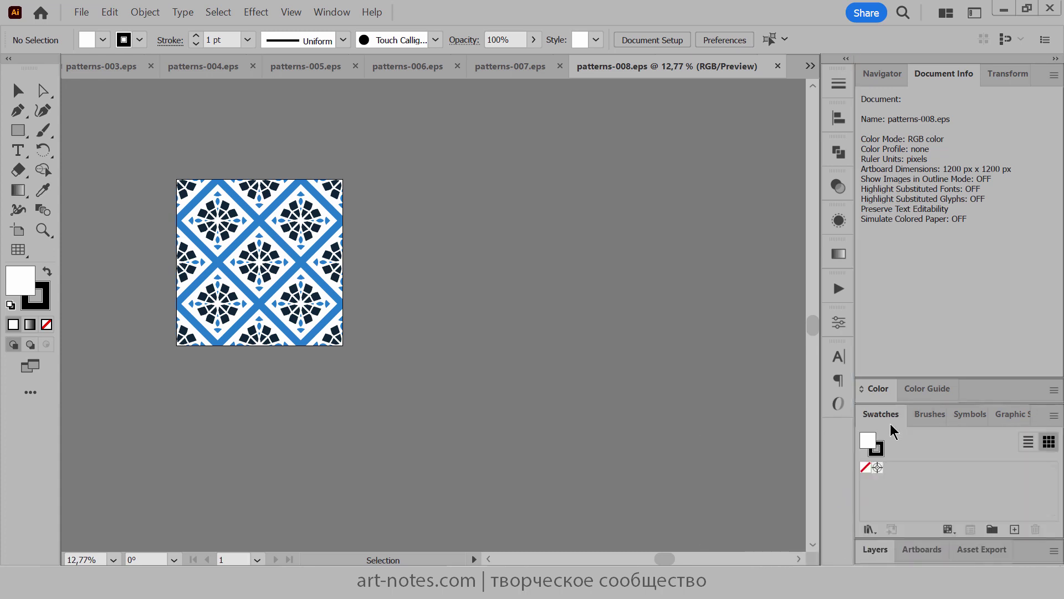
click(1055, 416)
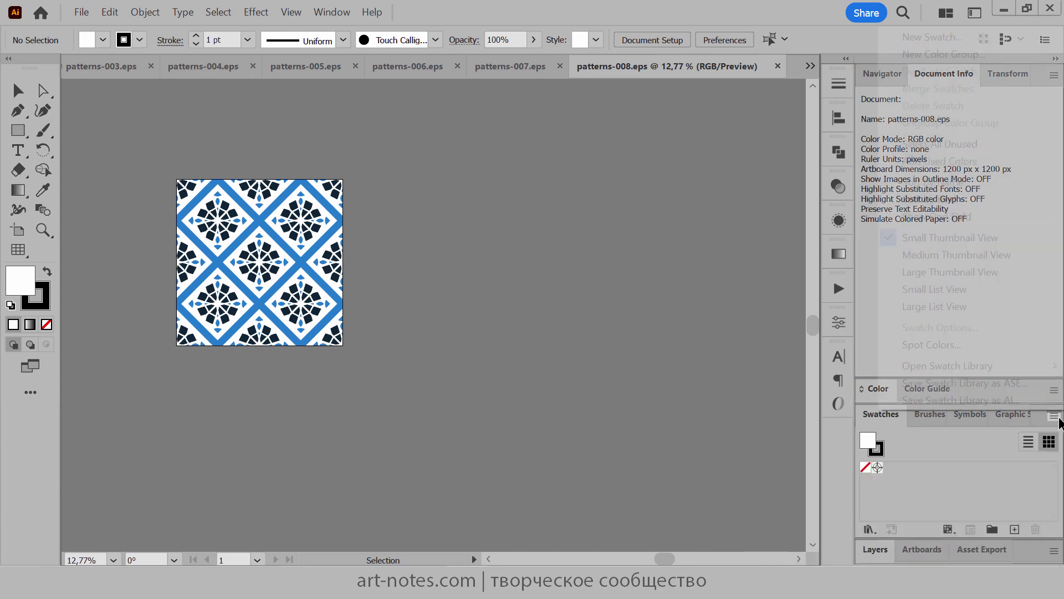
mouse_move(1002, 367)
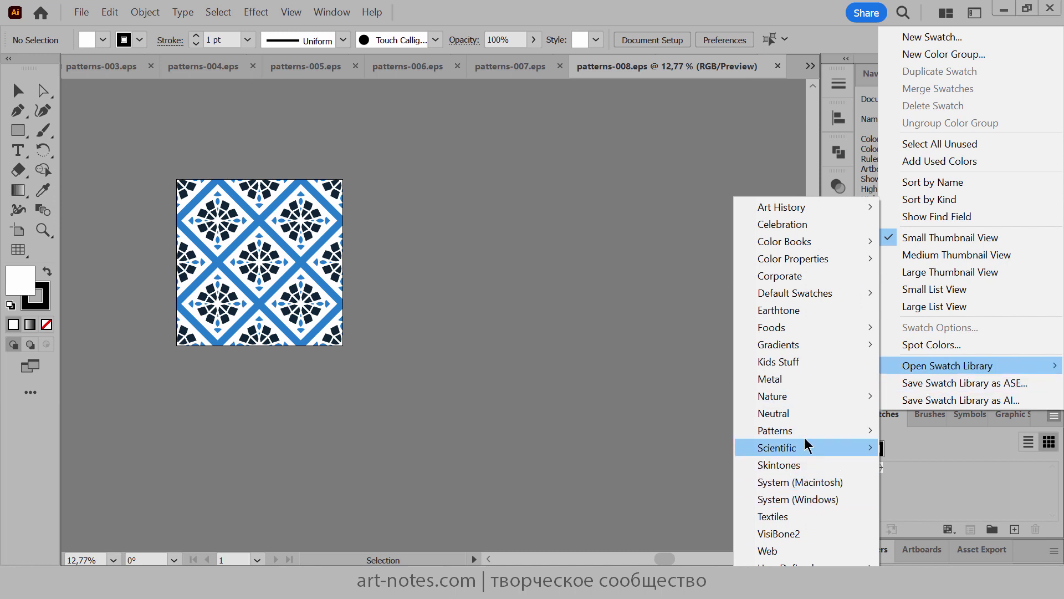
mouse_move(776, 432)
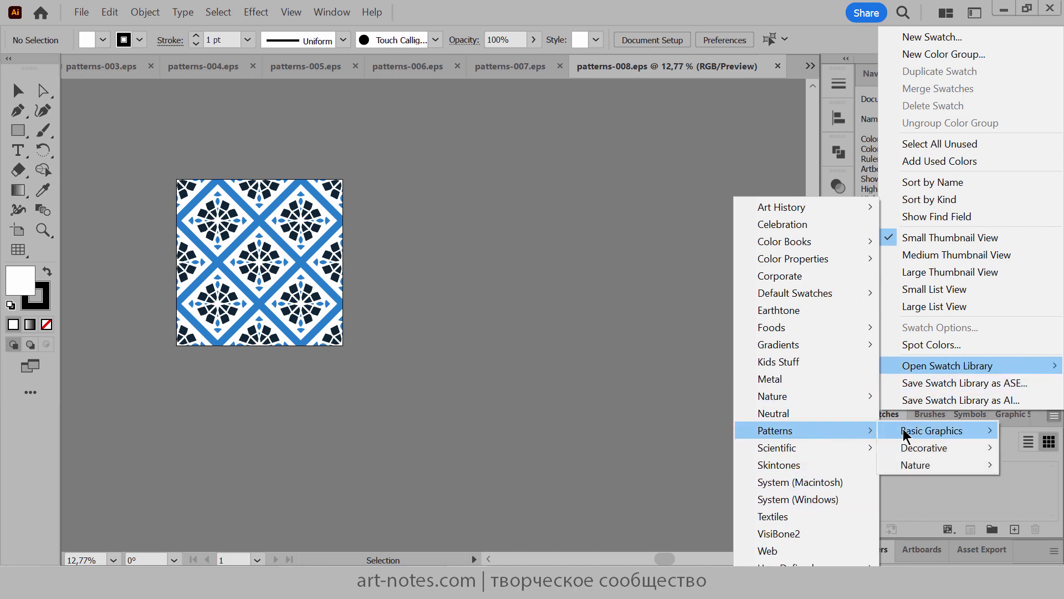
mouse_move(909, 429)
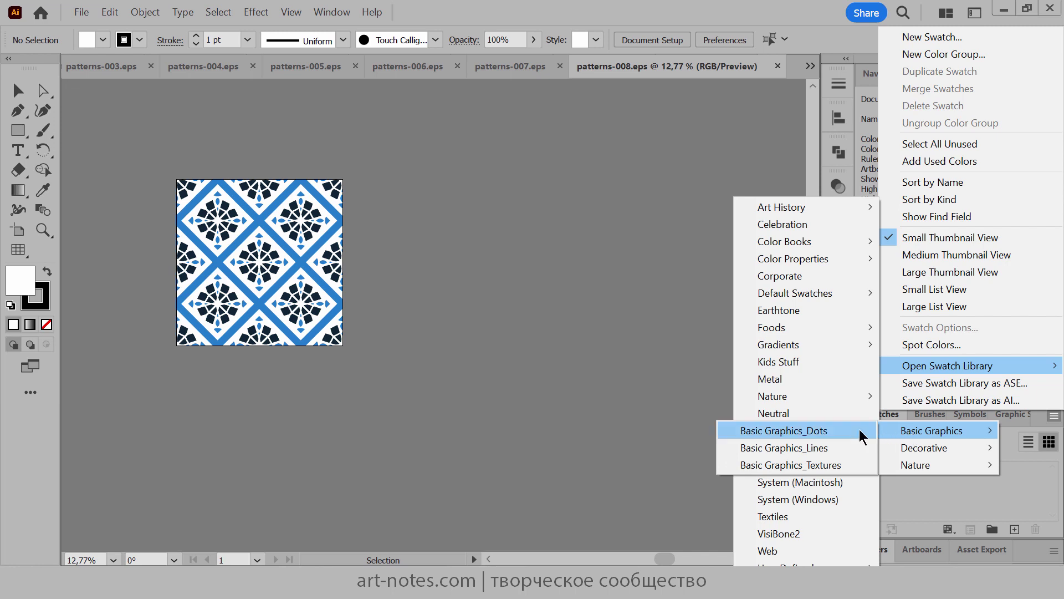
click(803, 467)
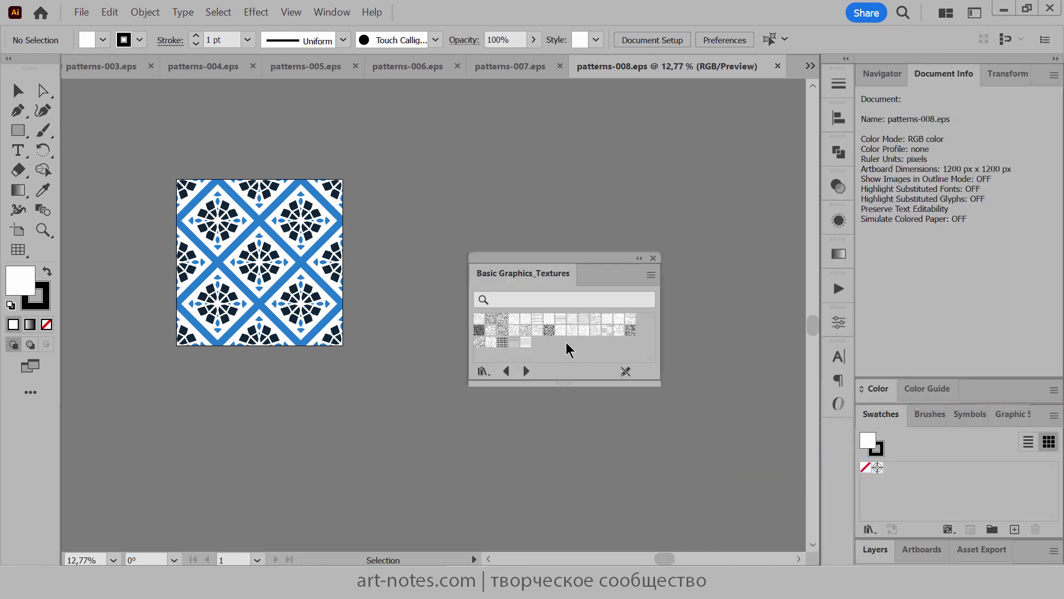
Add all the Basic Graphics_Textures swatches to the swatches of patterns-008.eps.
drag(547, 279, 660, 414)
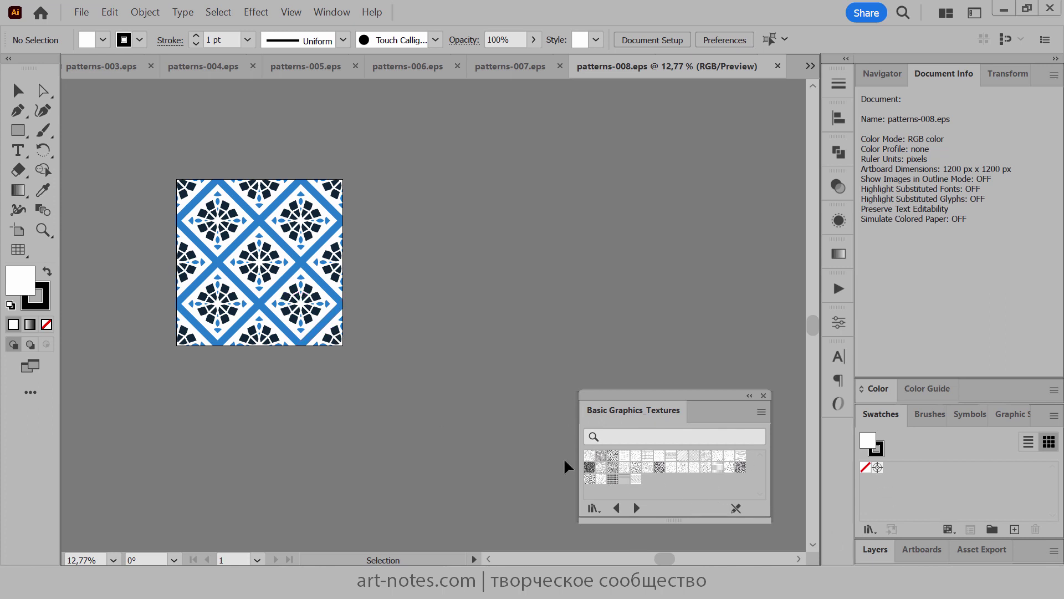
click(589, 456)
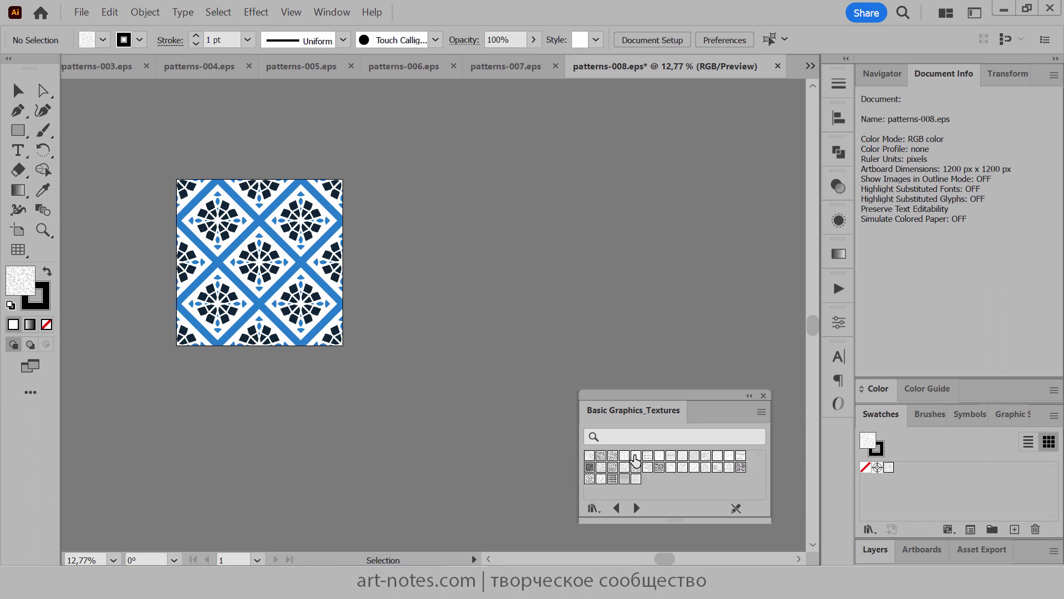
drag(635, 459, 890, 498)
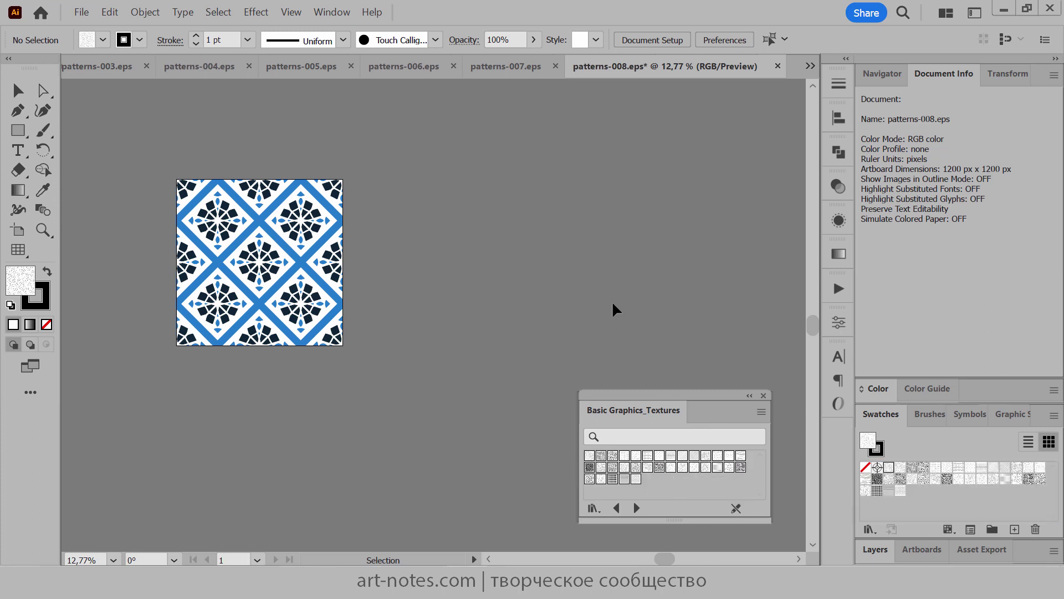
Close patterns-008.eps with its changes saved and check the file's size in the folder.
click(778, 66)
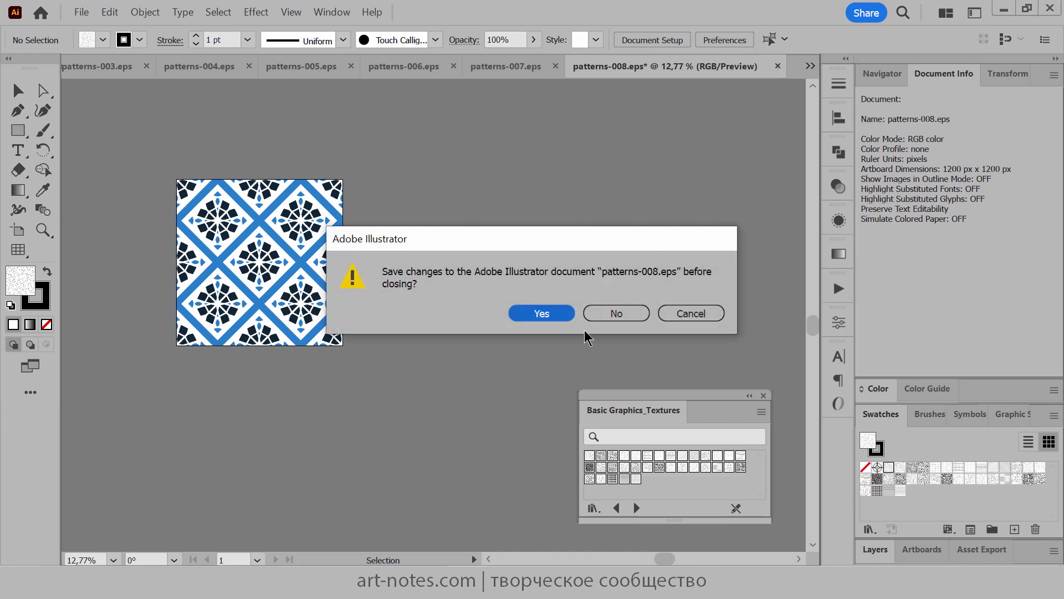
click(542, 313)
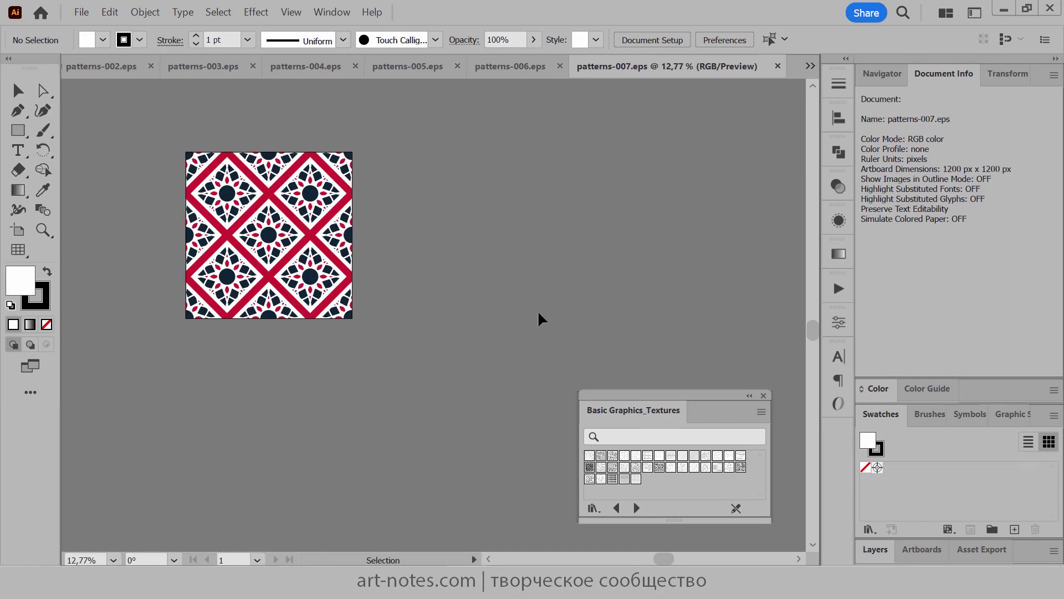
click(426, 586)
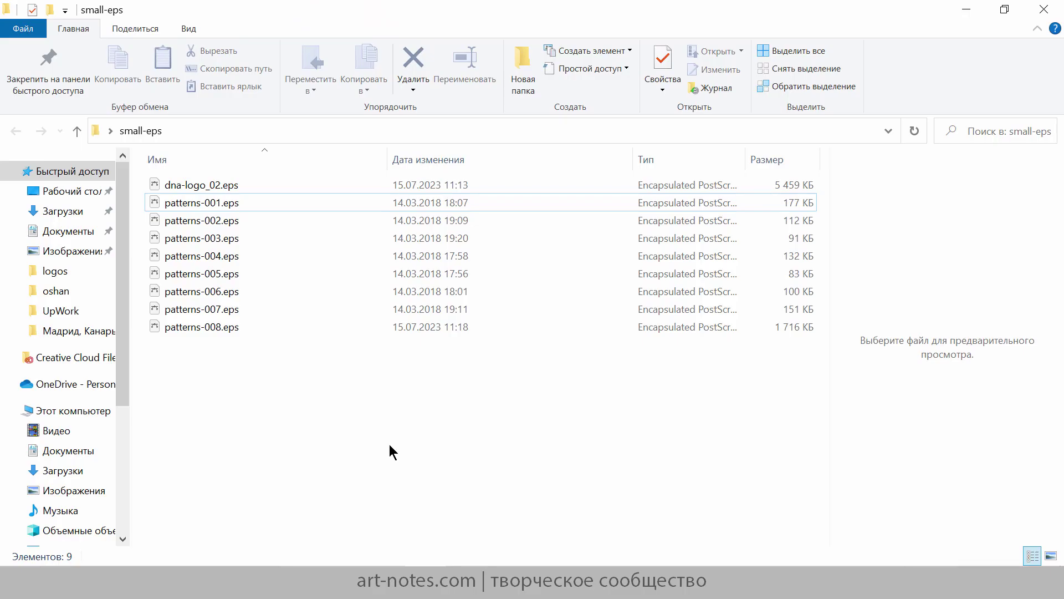
Switch to Illustrator, run the StockMasterPro_v181 script, and examine its Advanced scan settings without starting the processing.
click(194, 331)
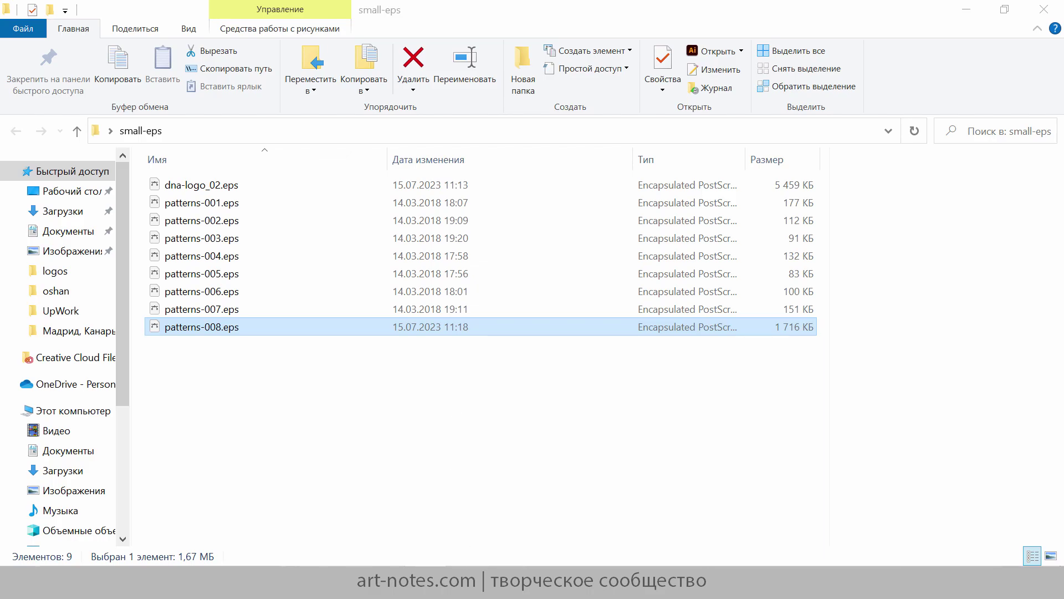
key(alt+Tab)
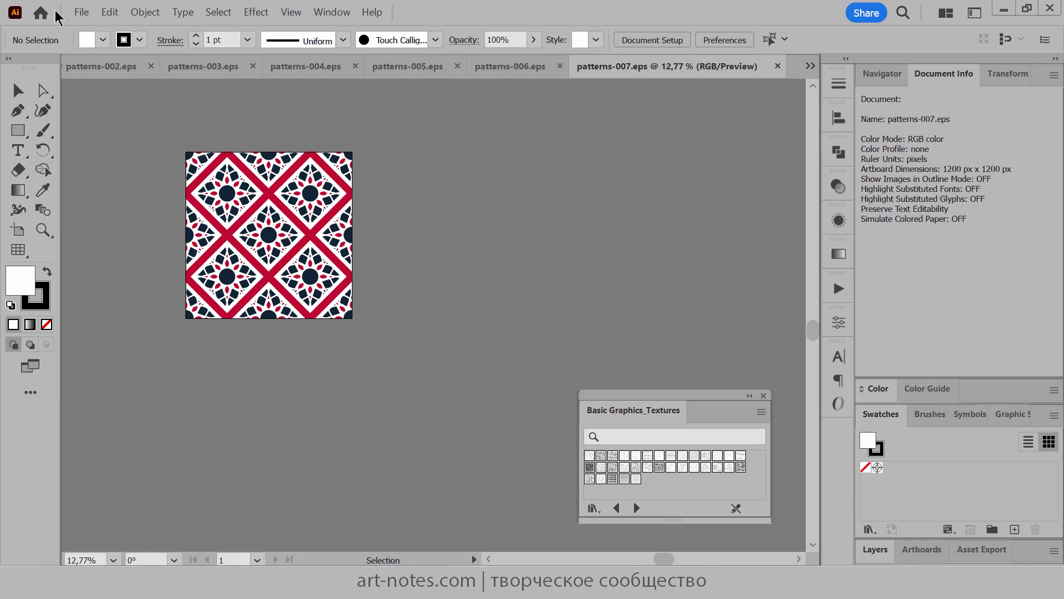
click(80, 13)
mouse_move(300, 403)
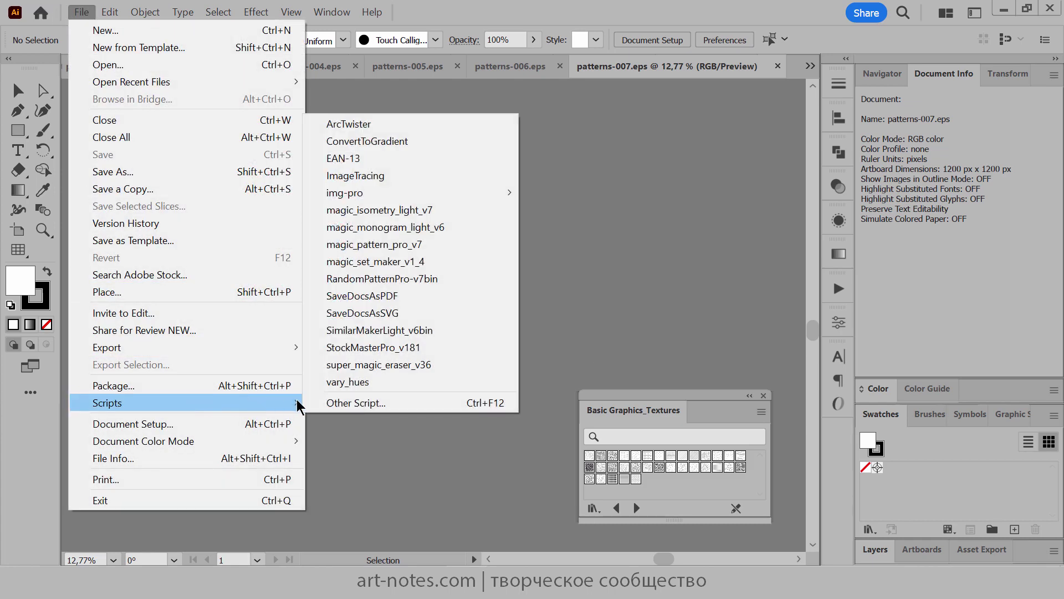
click(421, 350)
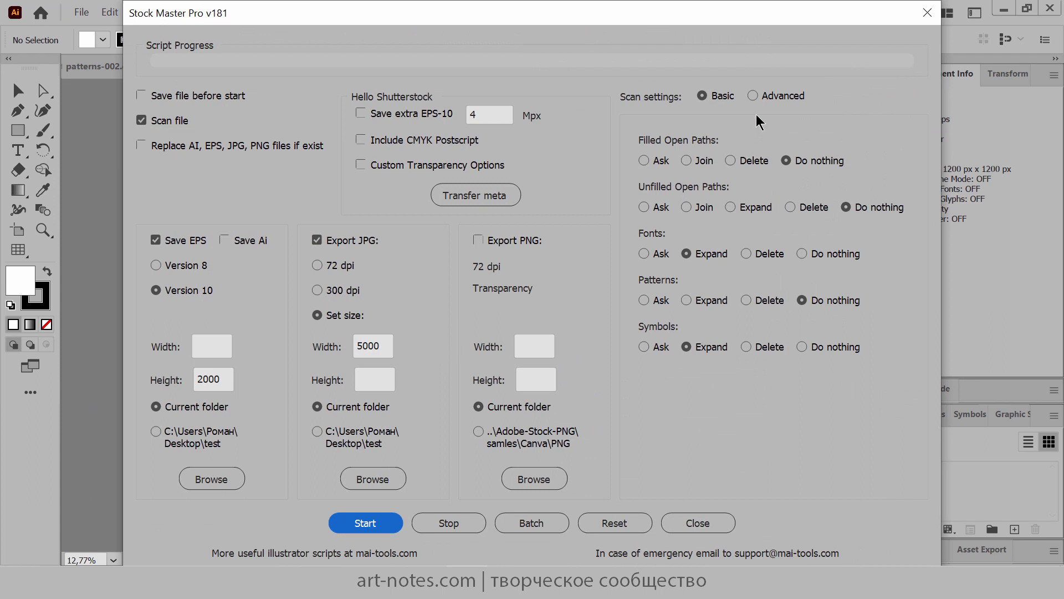
click(753, 96)
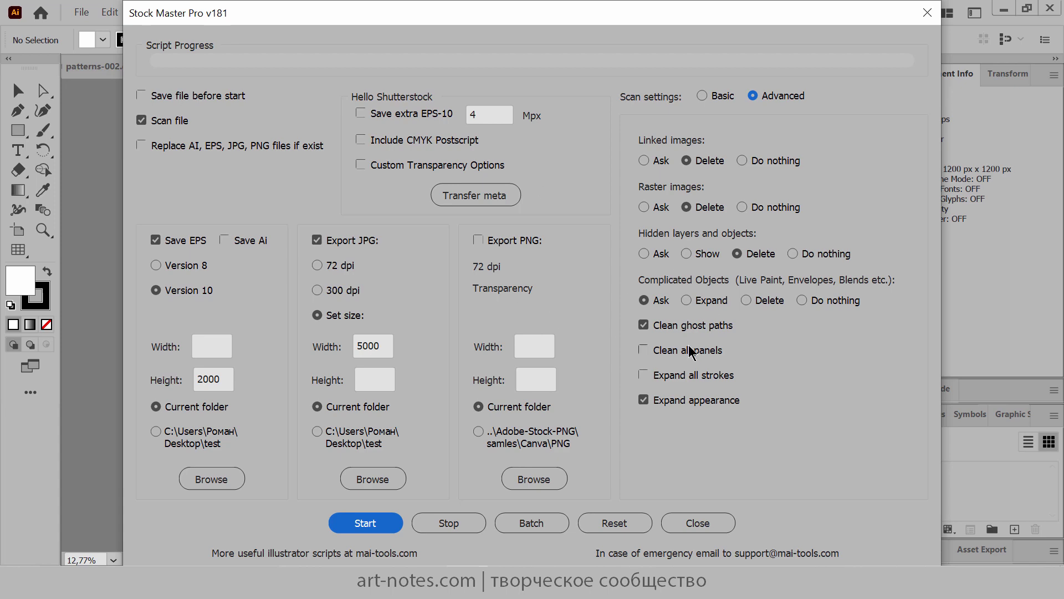
click(698, 527)
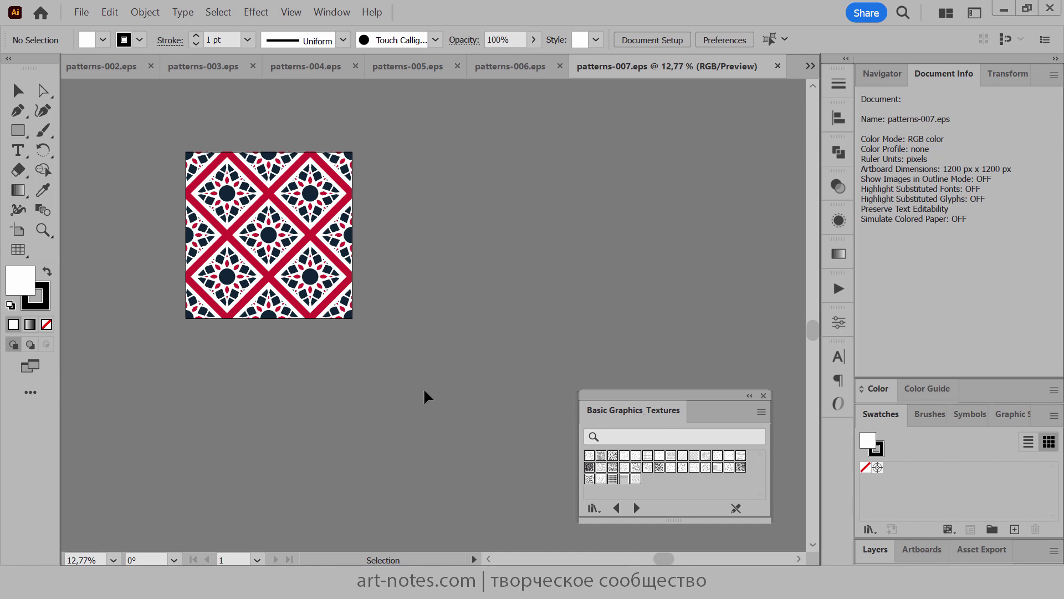
Examine the file formats offered when saving patterns-007.eps under a new name, cancel, and look over the small-eps folder.
click(81, 12)
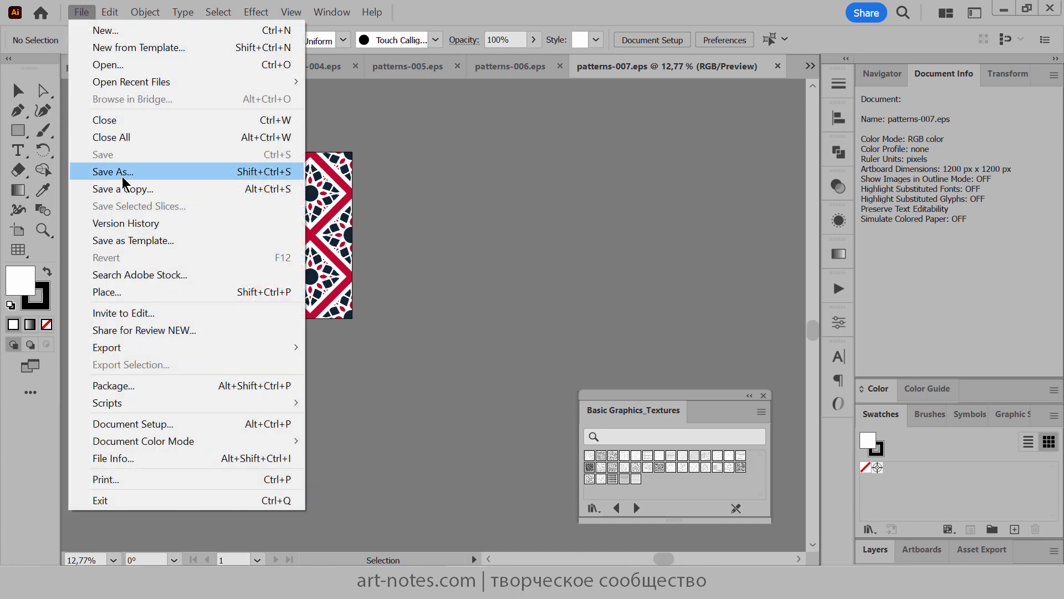
click(123, 179)
click(355, 365)
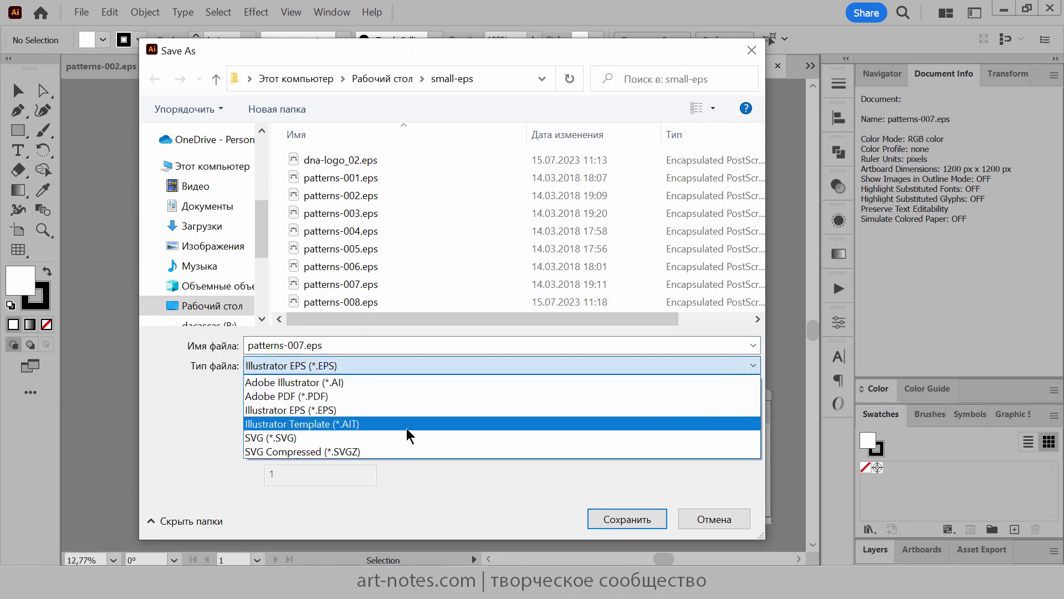
click(722, 524)
click(722, 521)
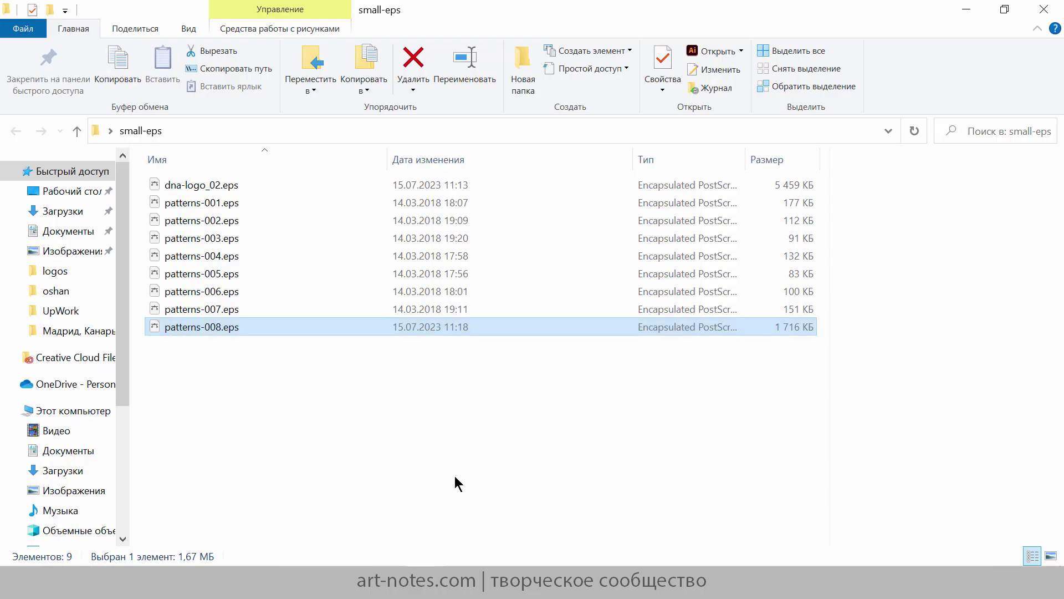
click(454, 480)
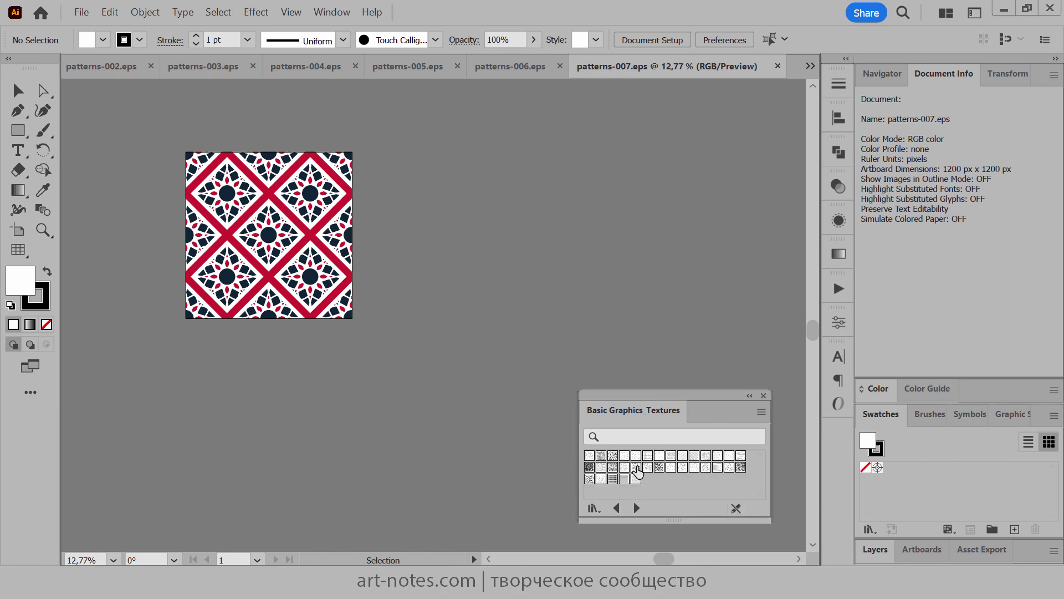
Add all the Basic Graphics_Textures swatches to the swatches of patterns-007.eps, then save and close the document.
drag(636, 470, 920, 500)
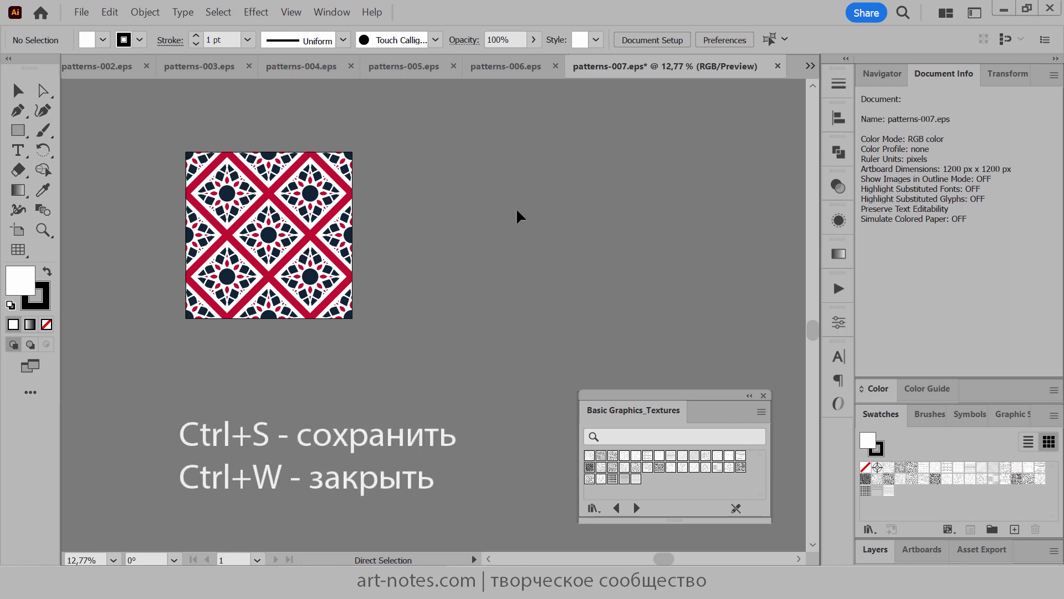
key(ctrl+s)
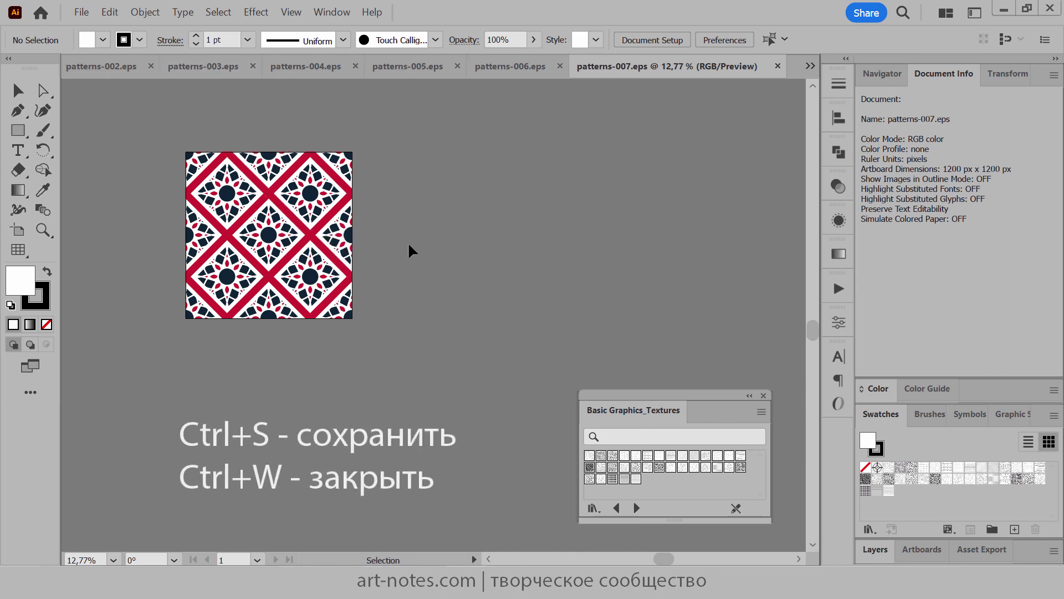
key(ctrl)
key(ctrl+w)
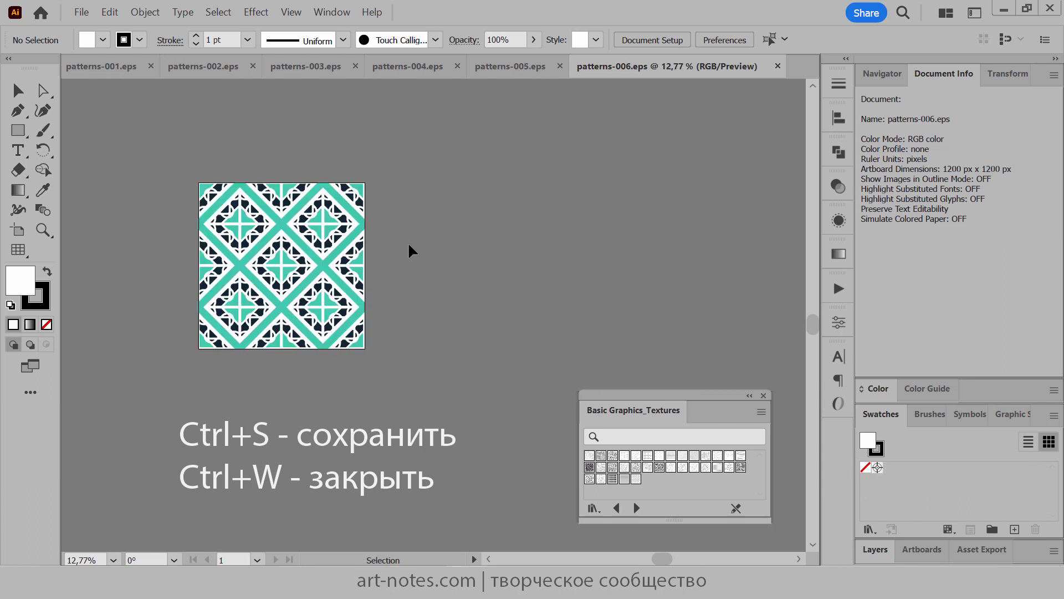
Add all the Basic Graphics_Textures swatches to patterns-006.eps and patterns-005.eps, saving and closing each document.
drag(668, 455, 883, 493)
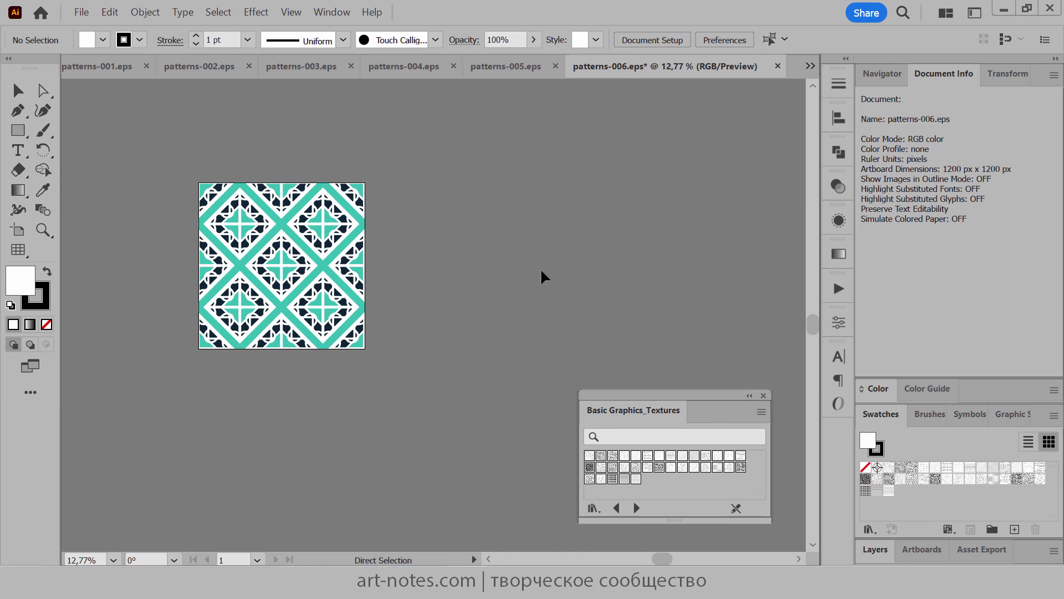
key(ctrl+w)
drag(627, 465, 926, 510)
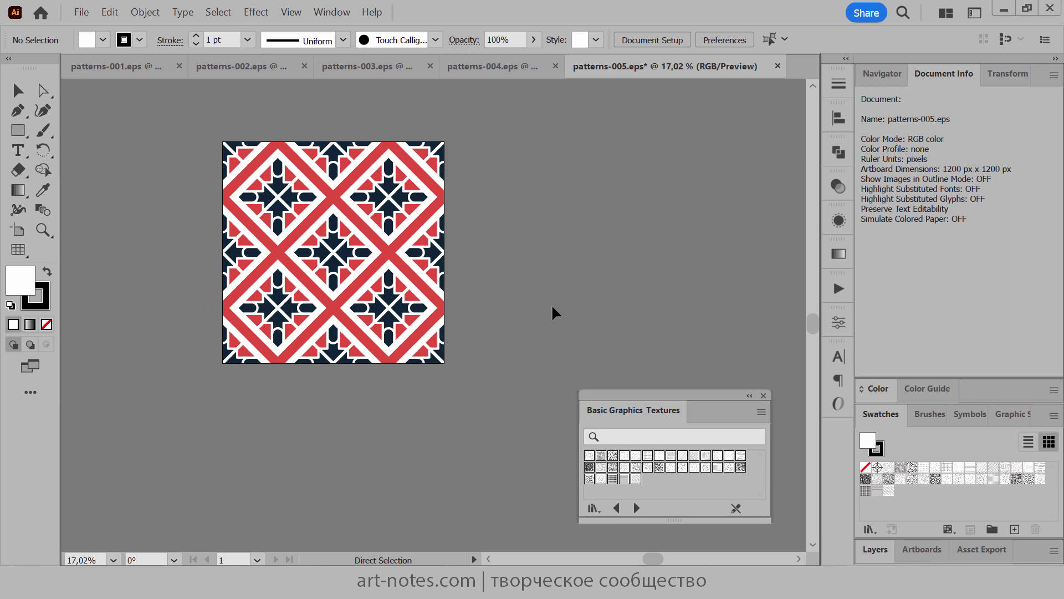
key(ctrl+w)
Add all the Basic Graphics_Textures swatches to patterns-004.eps and patterns-003.eps, saving and closing each document.
drag(637, 460, 914, 507)
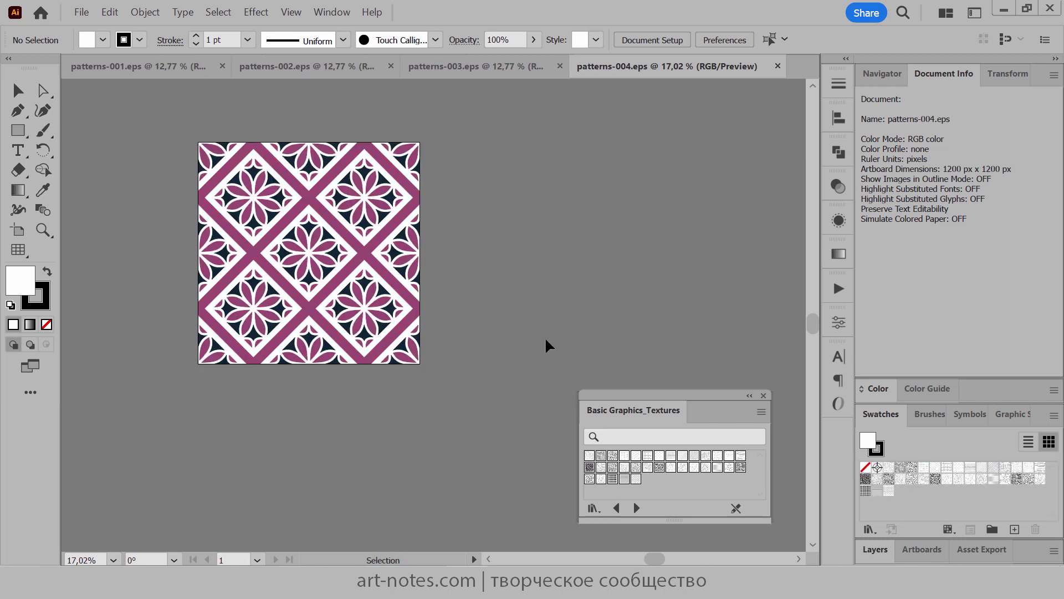
key(ctrl+w)
drag(670, 466, 920, 498)
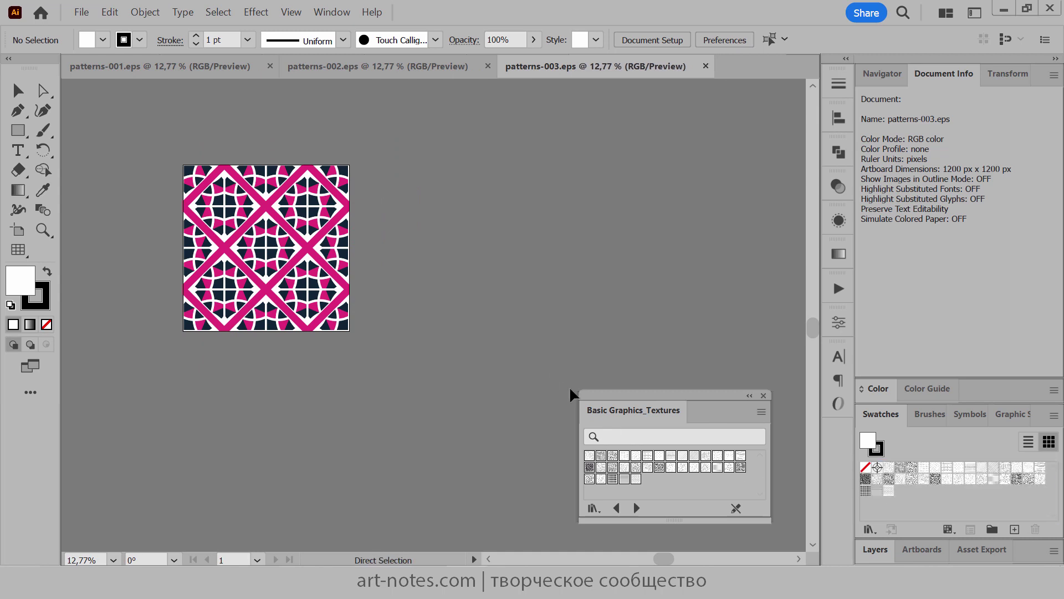
key(ctrl+w)
Add all the Basic Graphics_Textures swatches to patterns-002.eps and patterns-001.eps, saving and closing each document.
drag(659, 467, 923, 487)
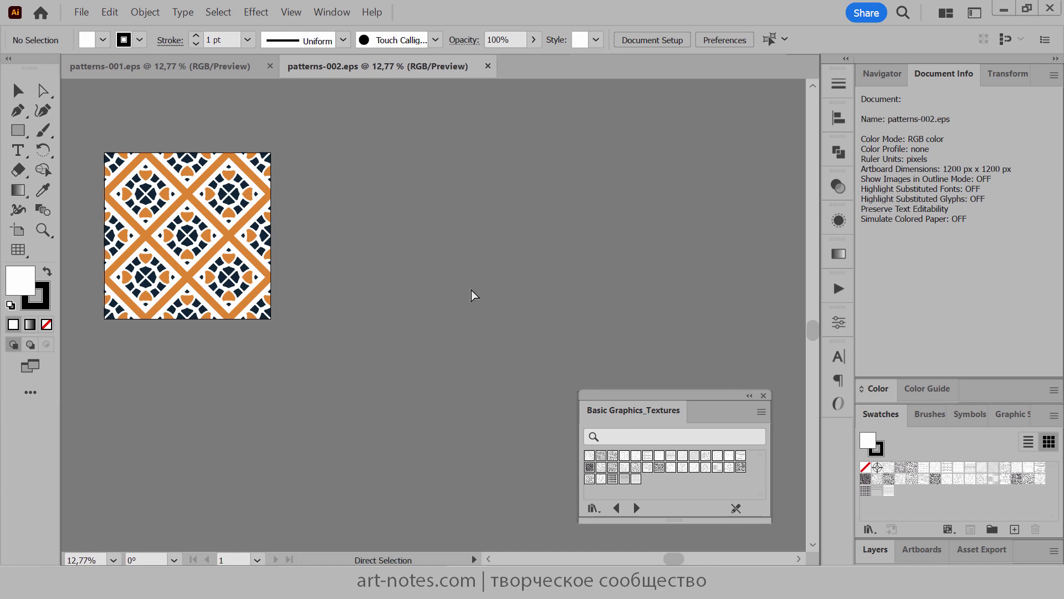
key(ctrl+w)
drag(636, 466, 901, 512)
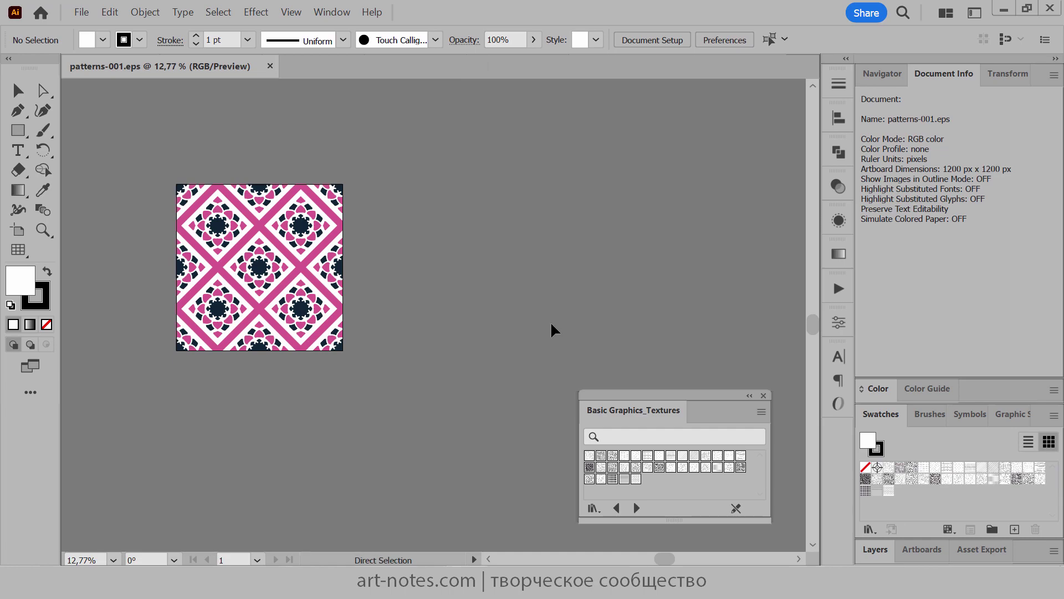
key(ctrl+w)
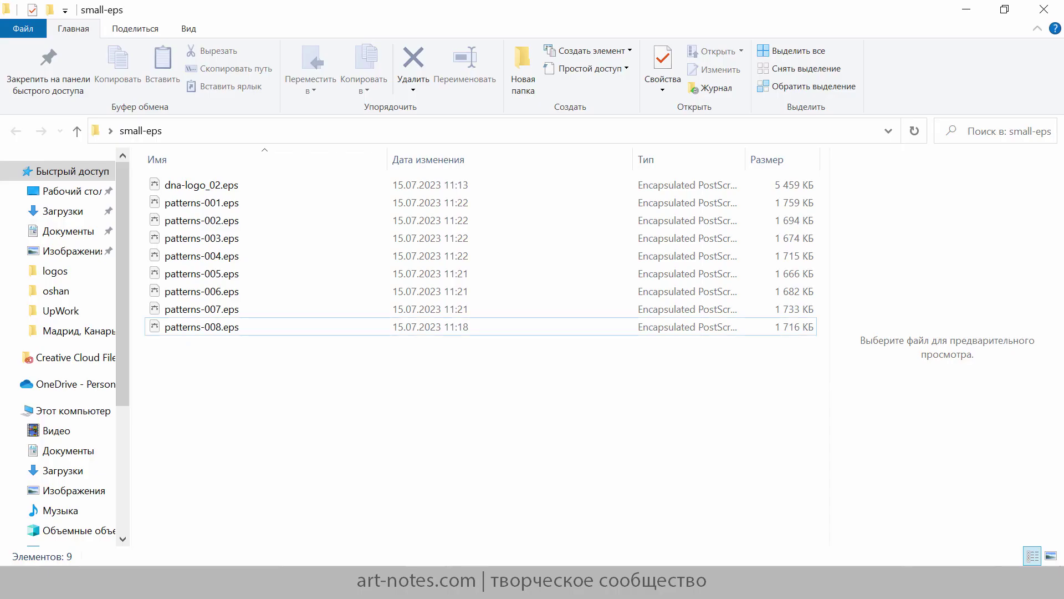